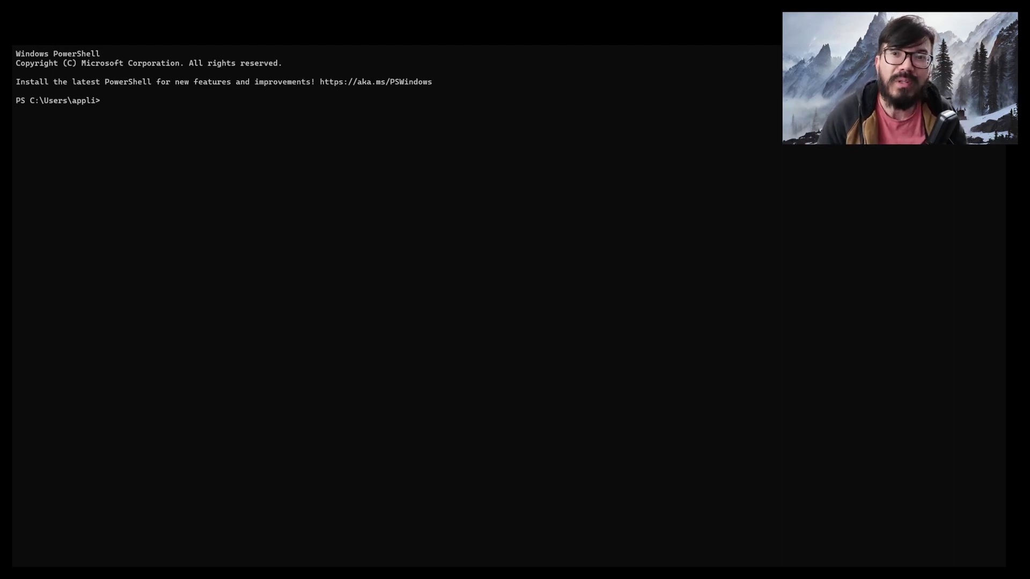
{"action": "type", "text": "cd apps"}
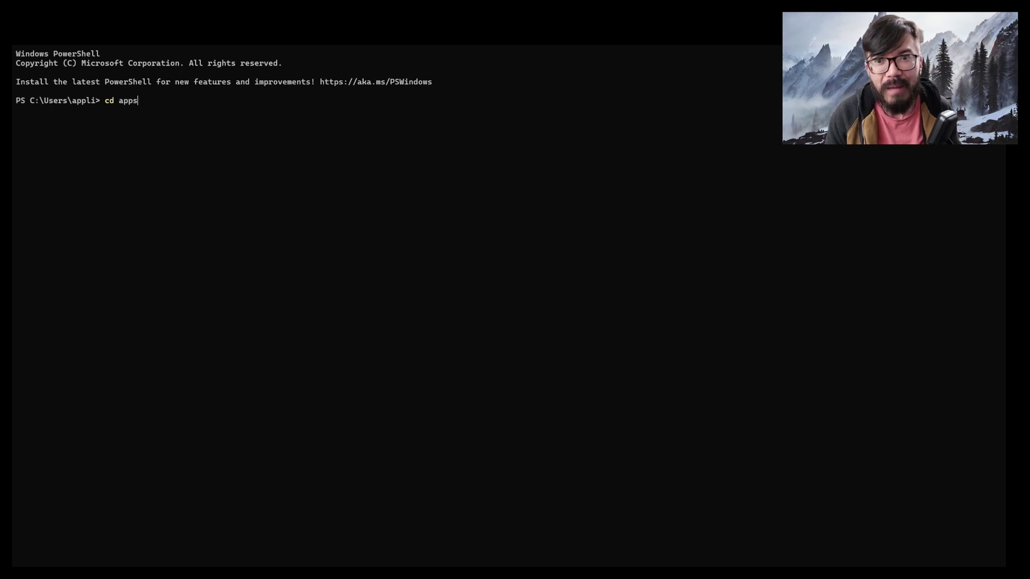
{"action": "key", "text": "Tab"}
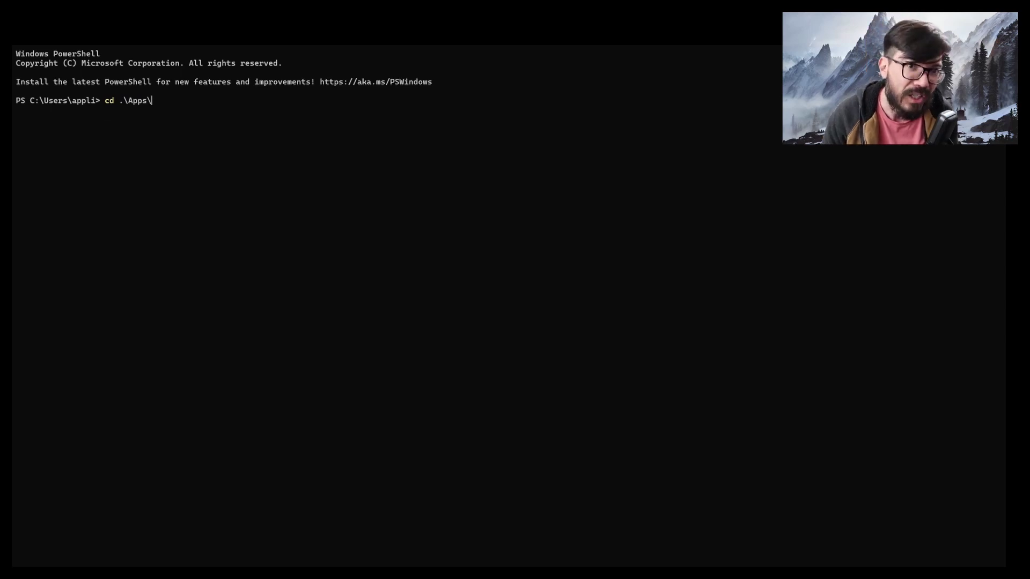
{"action": "key", "text": "Return"}
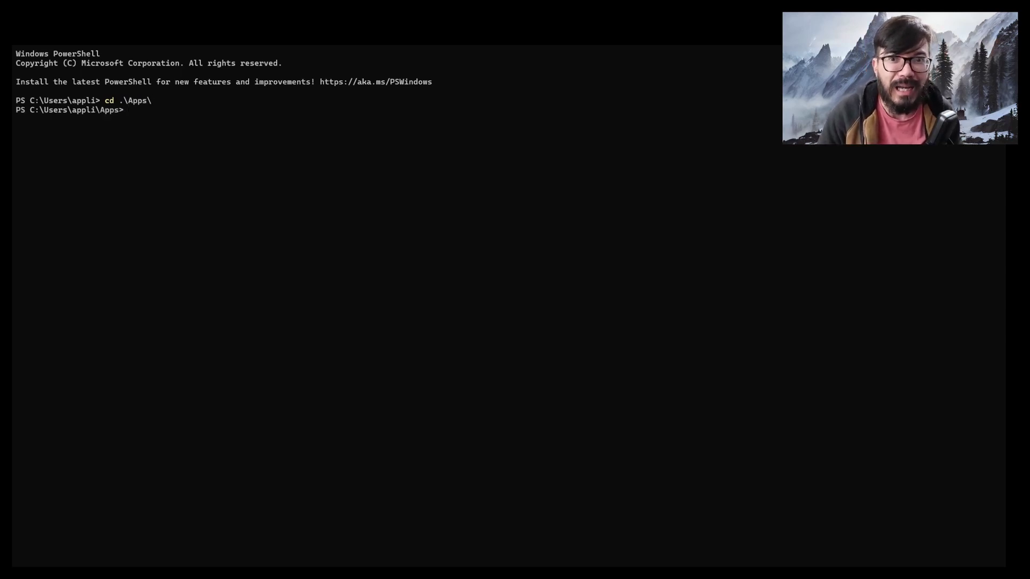
{"action": "type", "text": "git clone https://github.com/AUTOMATIC1111/stable-diffusion-webui.git"}
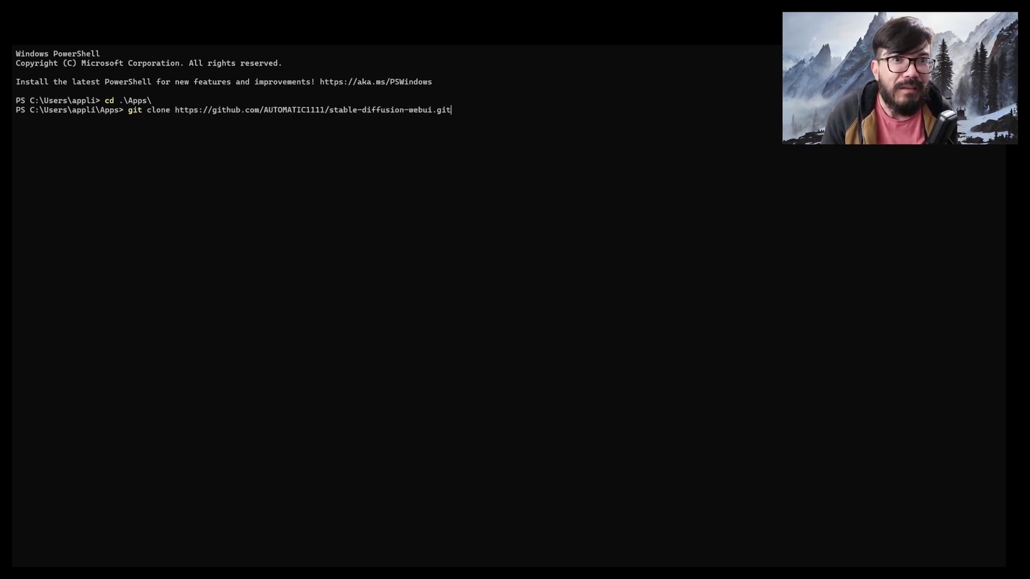
{"action": "key", "text": "Return"}
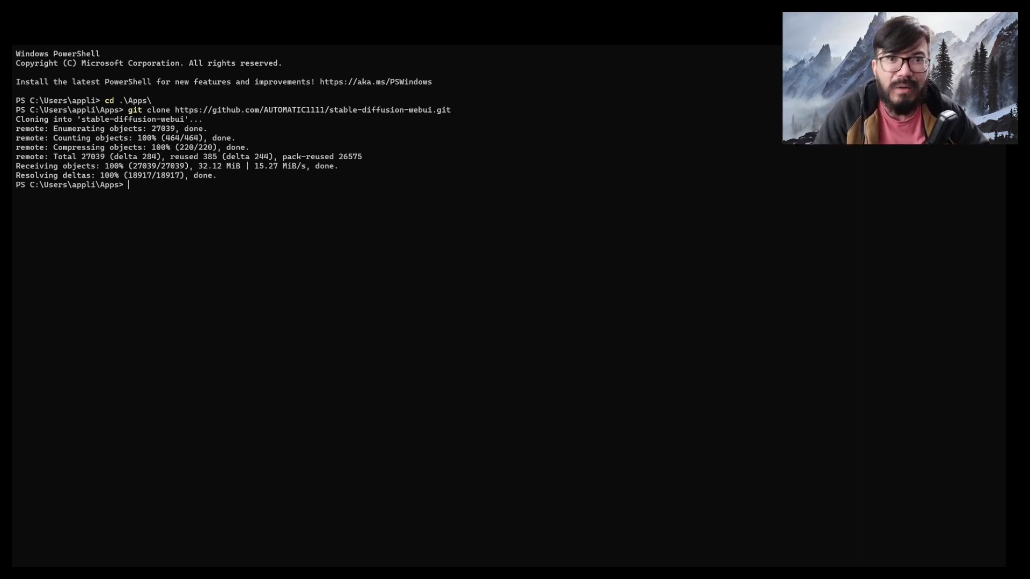
Enter the cloned stable-diffusion-webui folder and run webui.bat
{"action": "type", "text": "cd st"}
{"action": "key", "text": "Tab"}
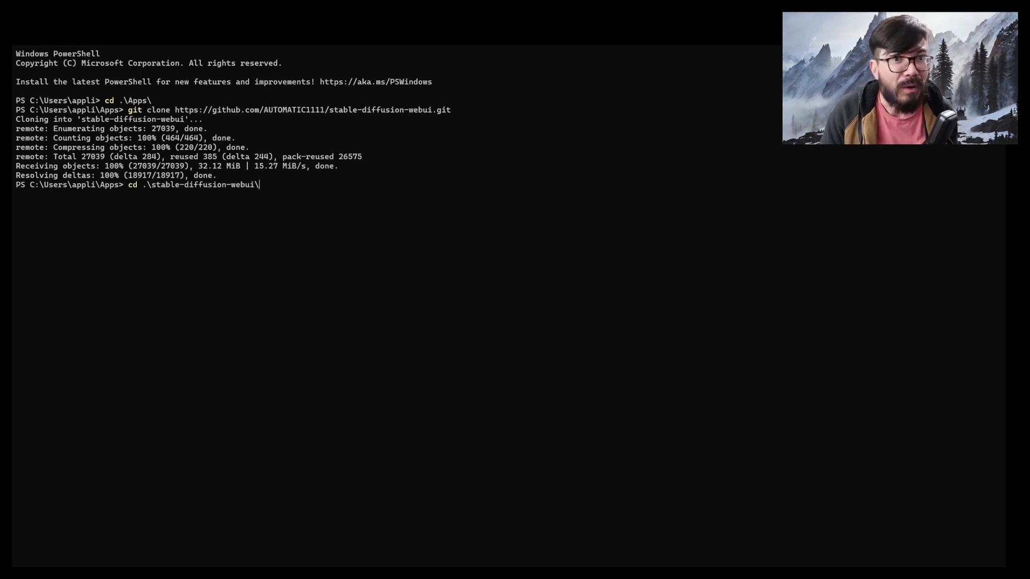
{"action": "key", "text": "Return"}
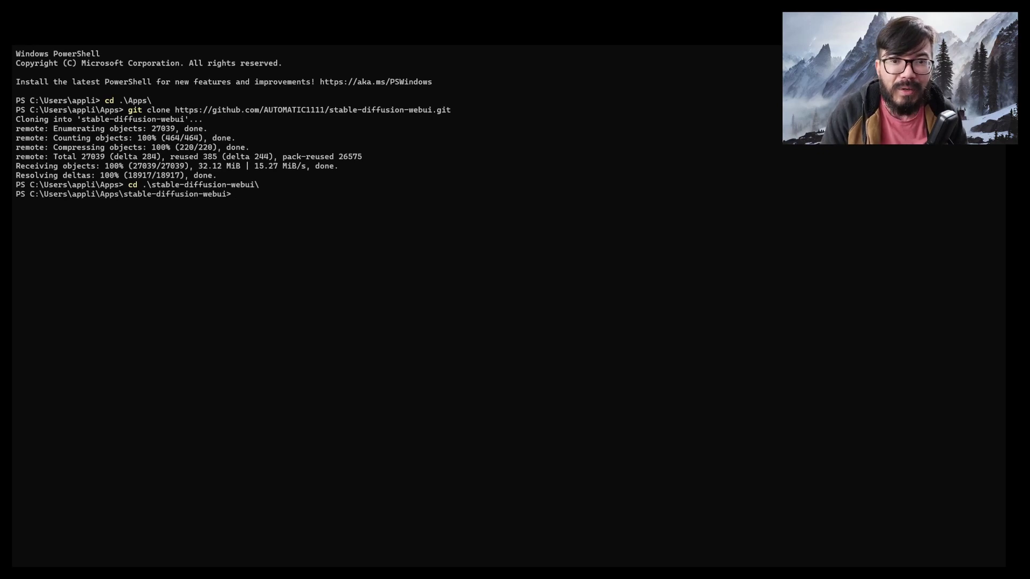
{"action": "type", "text": ".\\webui.bat"}
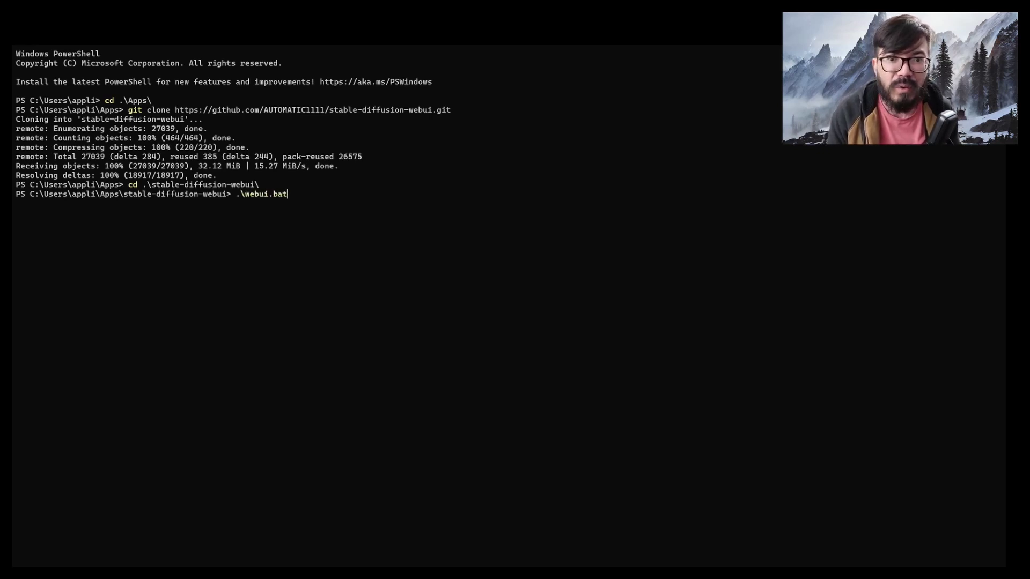
{"action": "key", "text": "Return"}
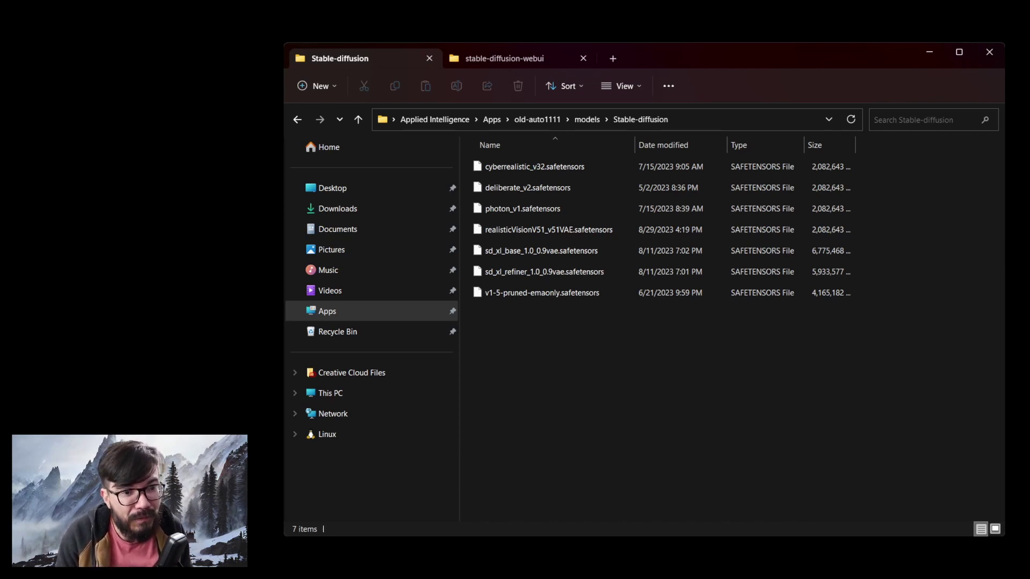
In File Explorer, move all checkpoint files from old-auto1111's models\Stable-diffusion folder to the same folder in stable-diffusion-webui
{"action": "left_click", "coordinate": [542, 296]}
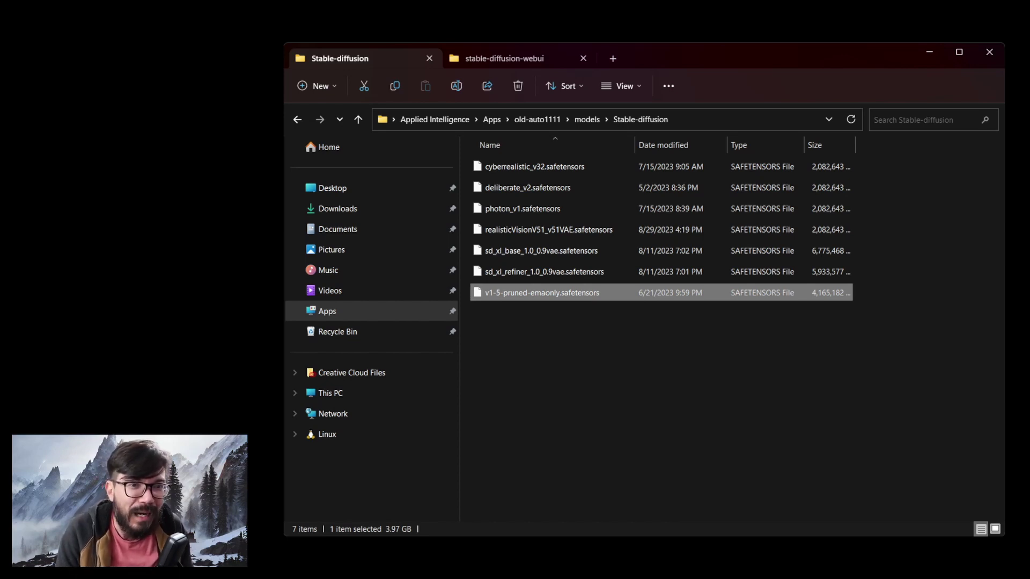
{"action": "key", "text": "ctrl+space"}
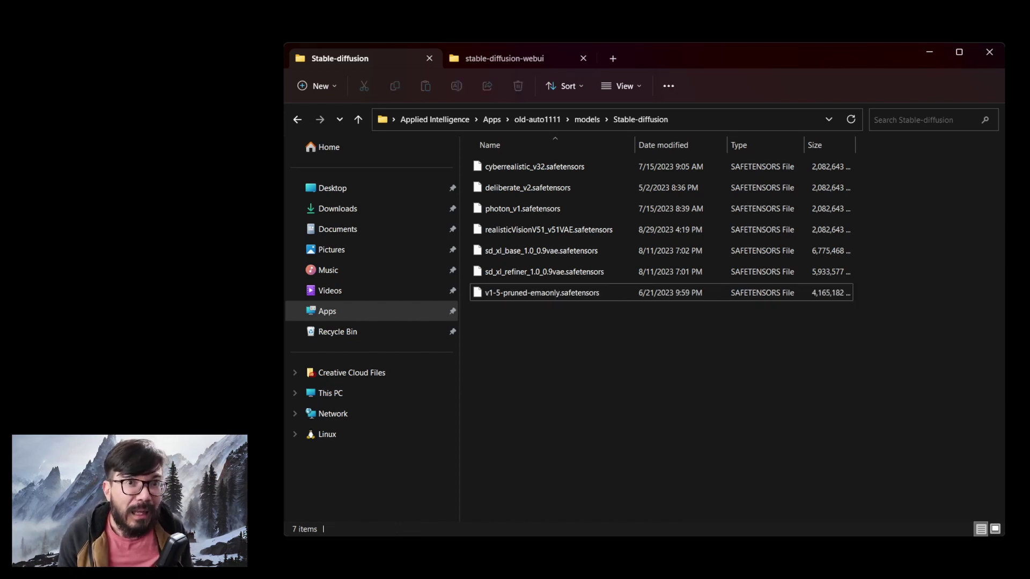
{"action": "key", "text": "ctrl+a"}
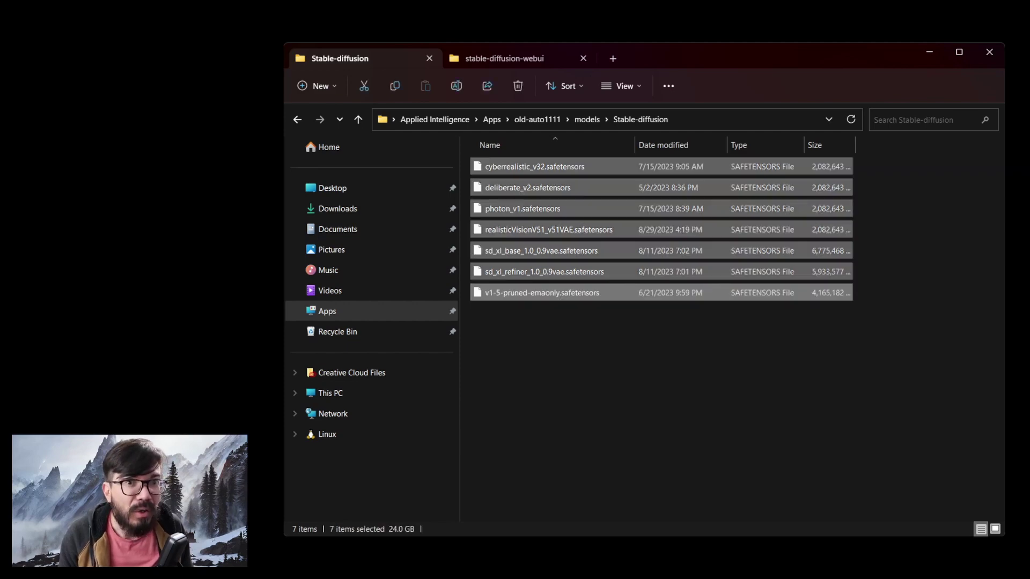
{"action": "left_click", "coordinate": [526, 59]}
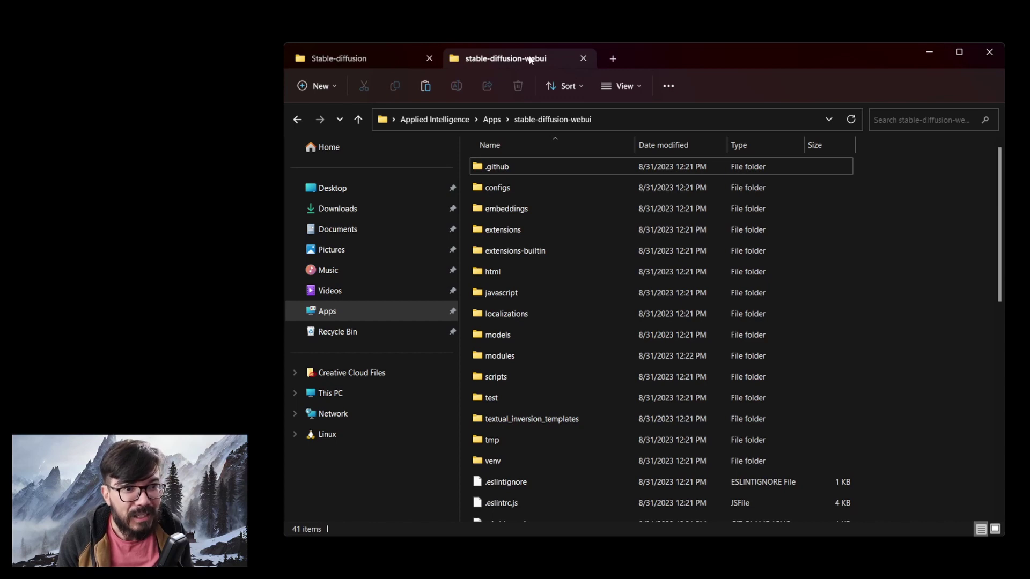
{"action": "double_click", "coordinate": [513, 335]}
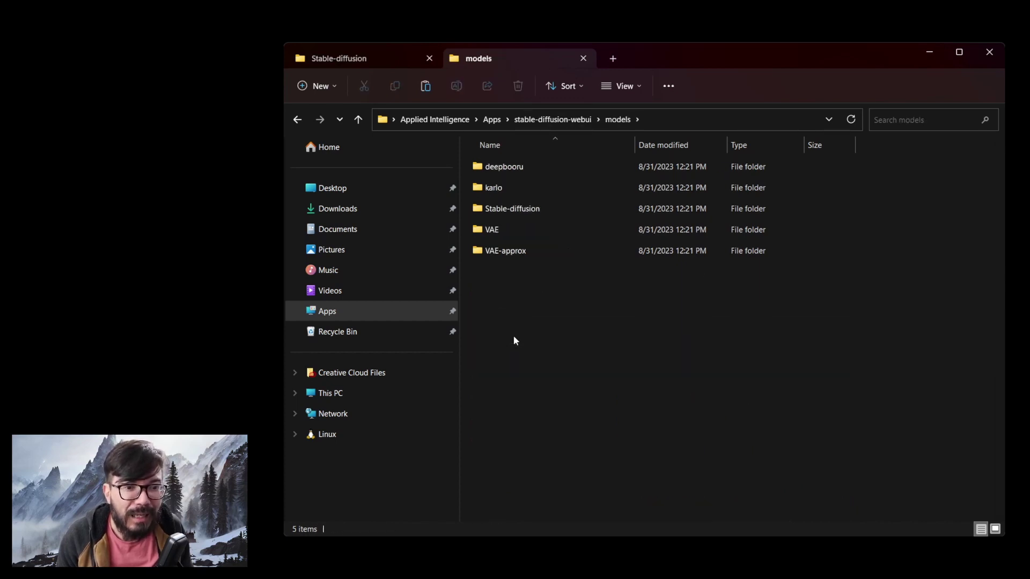
{"action": "double_click", "coordinate": [518, 209]}
{"action": "key", "text": "ctrl+v"}
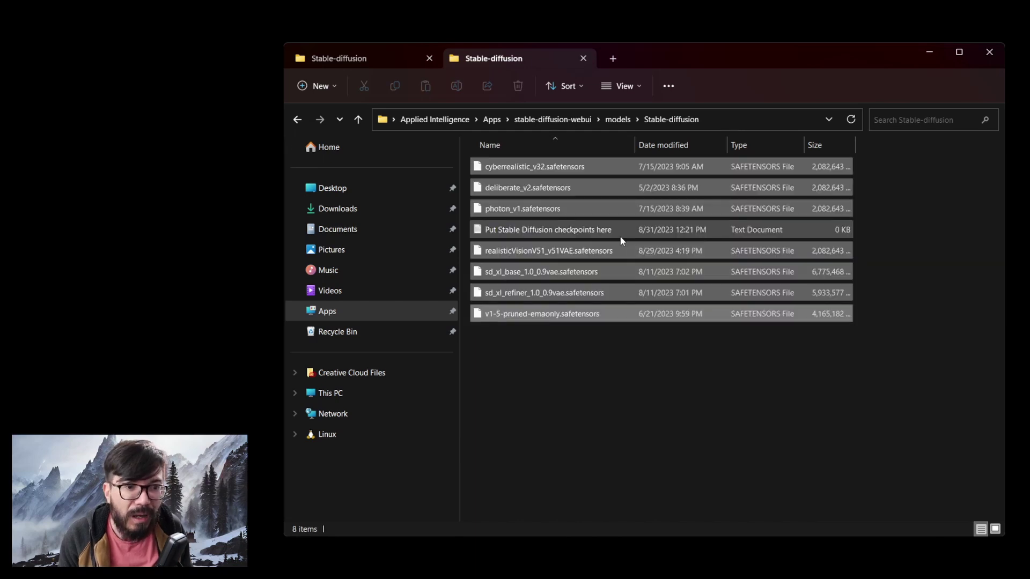
{"action": "left_click", "coordinate": [589, 379]}
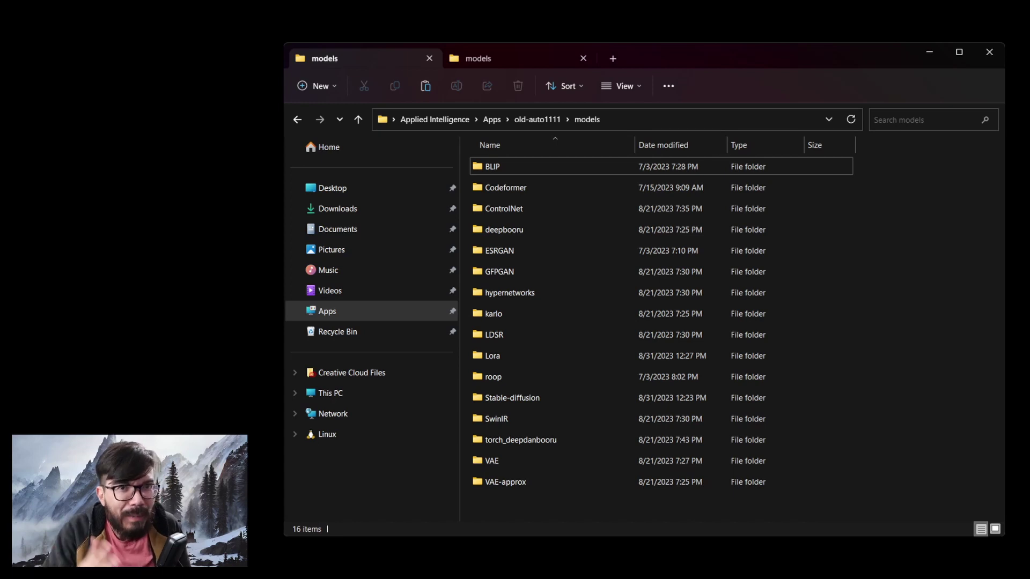
Move the BLIP folder from old-auto1111's models folder into stable-diffusion-webui's models folder
{"action": "left_click", "coordinate": [497, 160]}
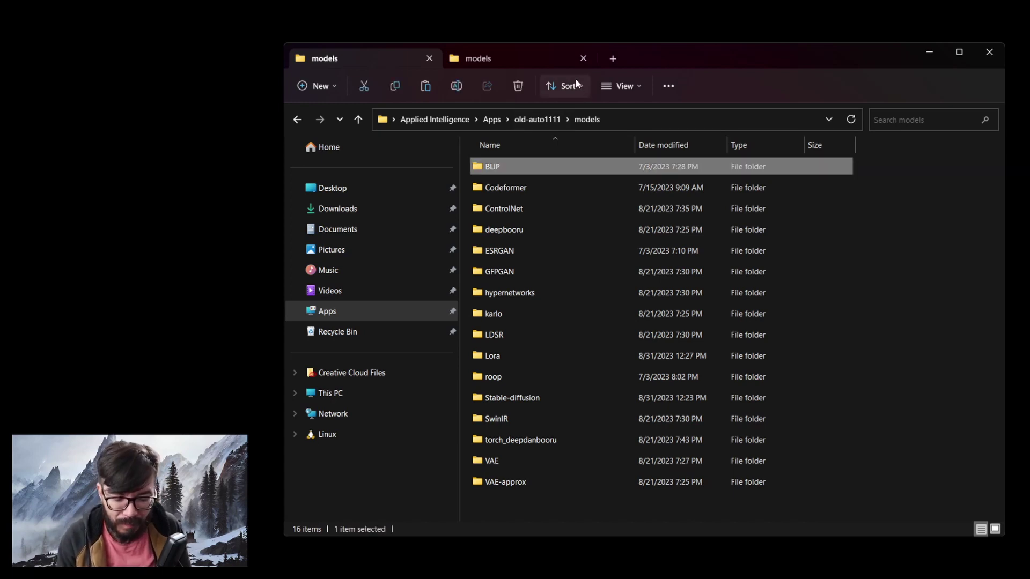
{"action": "left_click", "coordinate": [529, 55]}
{"action": "key", "text": "ctrl+v"}
{"action": "left_click", "coordinate": [398, 52]}
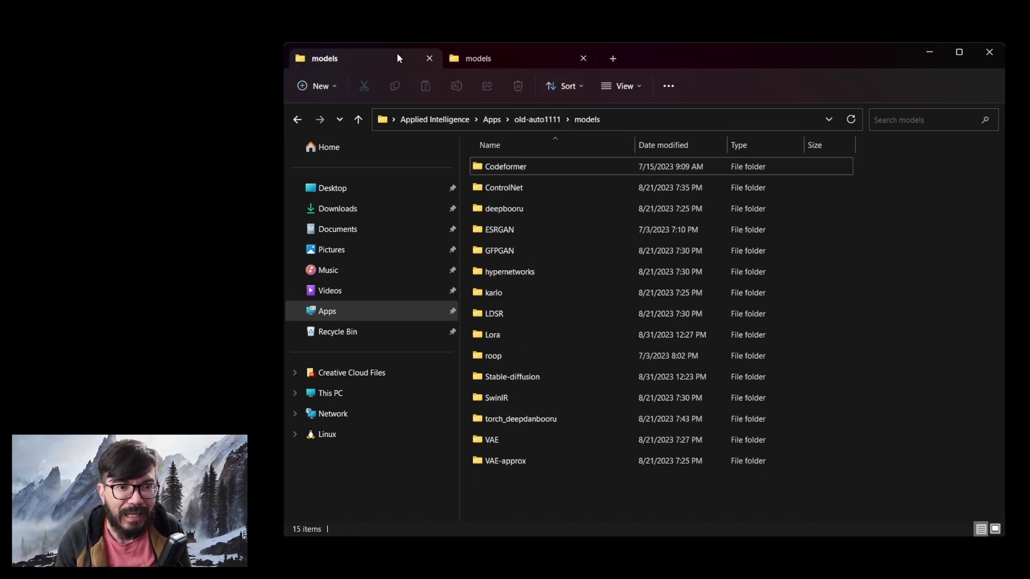
Move 4x-UltraSharp.pth from old-auto1111's ESRGAN models folder to the ESRGAN folder in stable-diffusion-webui
{"action": "double_click", "coordinate": [509, 230]}
{"action": "key", "text": "ctrl+a"}
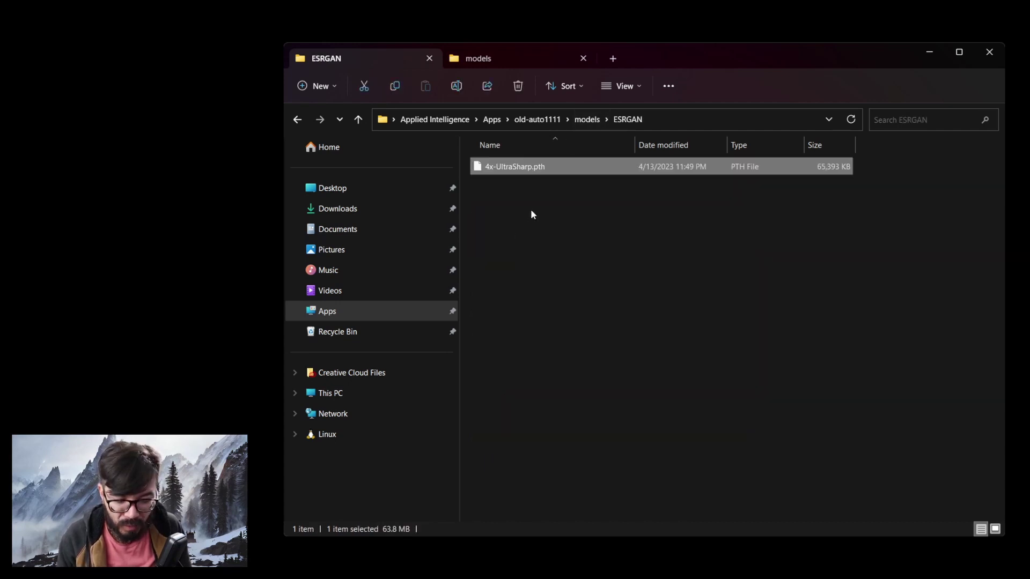
{"action": "key", "text": "ctrl+x"}
{"action": "left_click", "coordinate": [507, 58]}
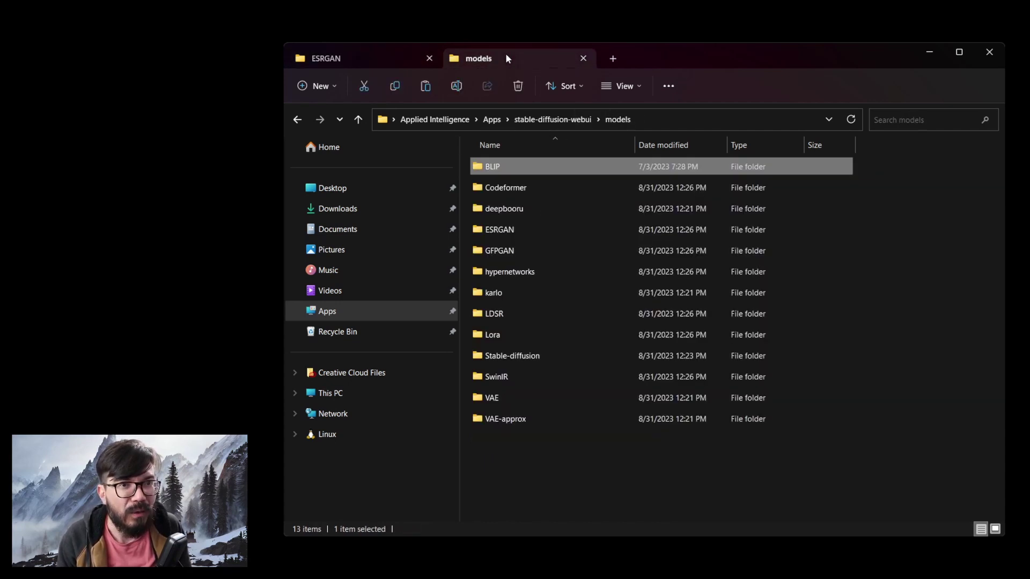
{"action": "double_click", "coordinate": [526, 228]}
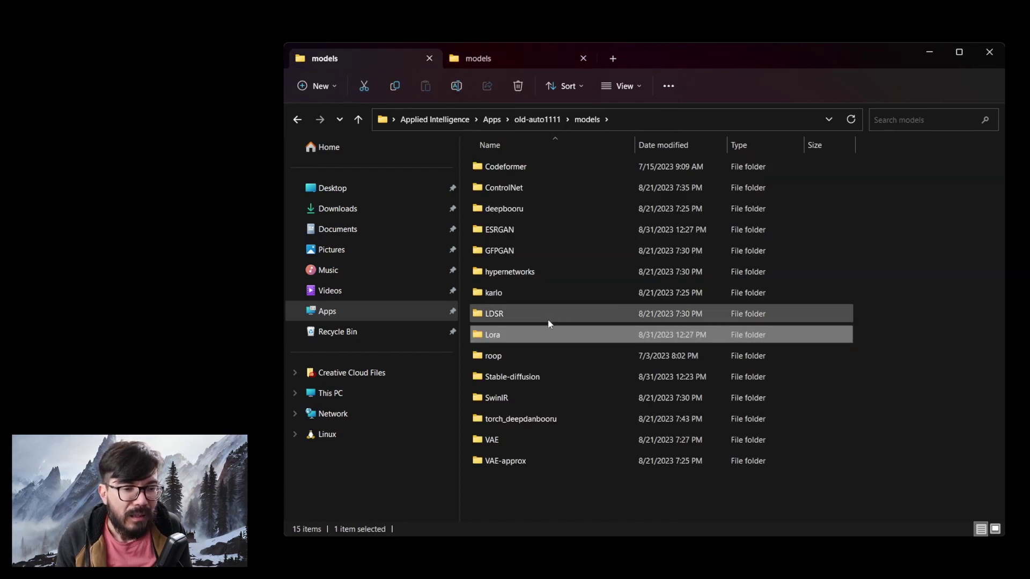
Move all files from old-auto1111's Lora models folder to the Lora folder in stable-diffusion-webui
{"action": "double_click", "coordinate": [542, 329]}
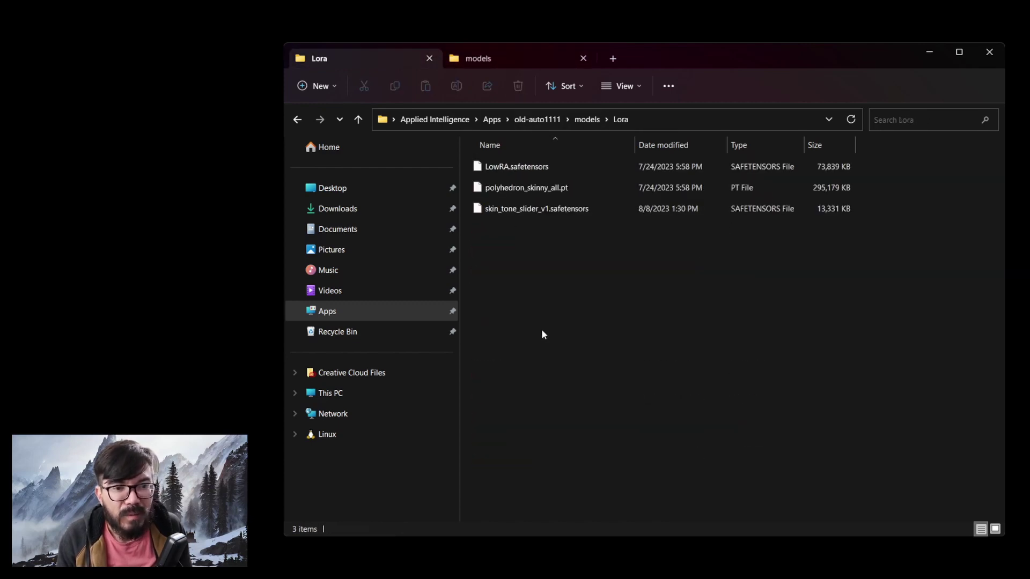
{"action": "key", "text": "ctrl+a"}
{"action": "key", "text": "ctrl+x"}
{"action": "left_click", "coordinate": [487, 56]}
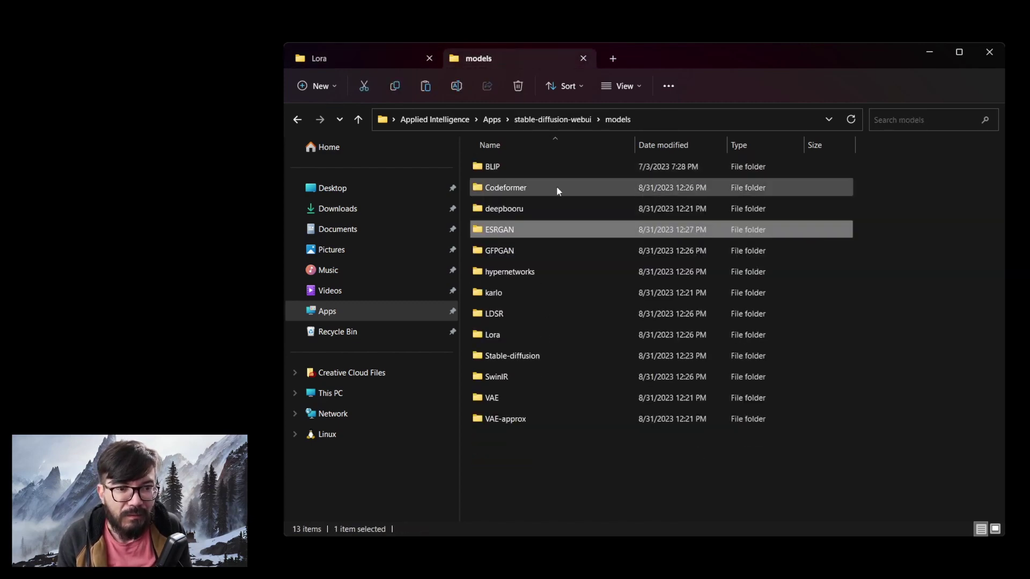
{"action": "double_click", "coordinate": [529, 333]}
{"action": "key", "text": "ctrl+v"}
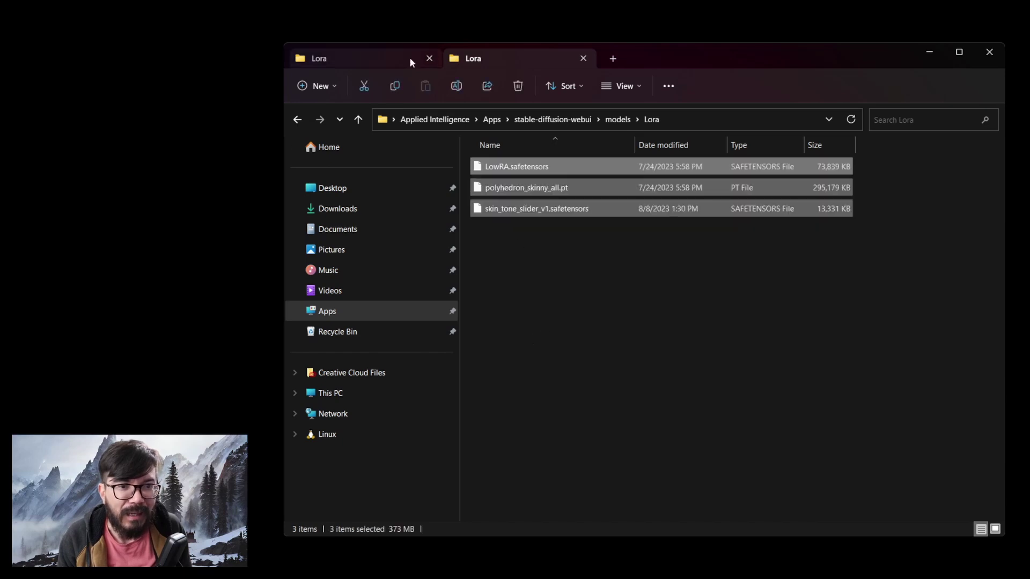
Move the vae-ft-mse-840000-ema-pruned file from old-auto1111's VAE models folder to the VAE folder in stable-diffusion-webui
{"action": "left_click", "coordinate": [371, 57]}
{"action": "left_click", "coordinate": [587, 119]}
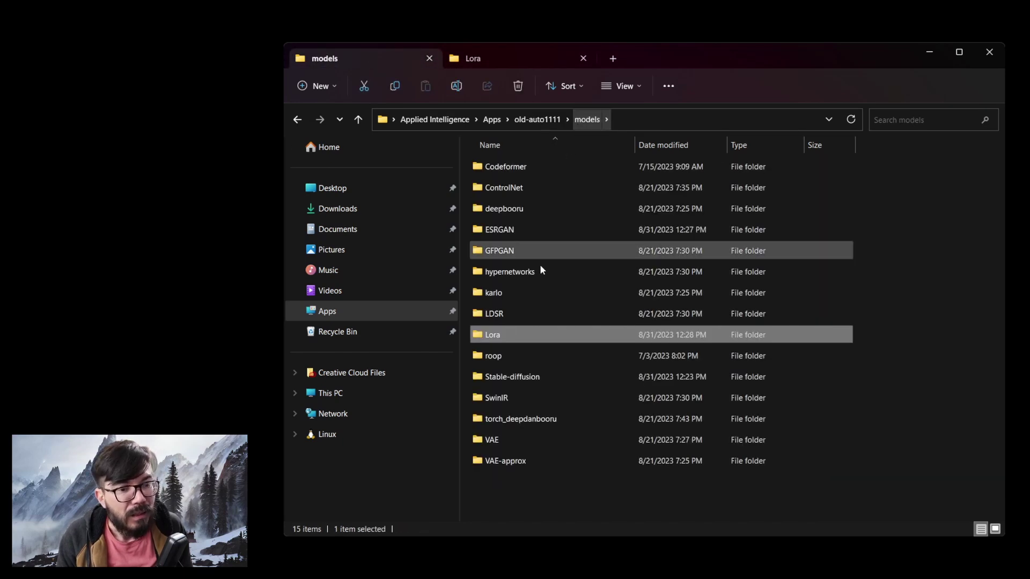
{"action": "double_click", "coordinate": [512, 436]}
{"action": "key", "text": "ctrl+a"}
{"action": "key", "text": "ctrl+x"}
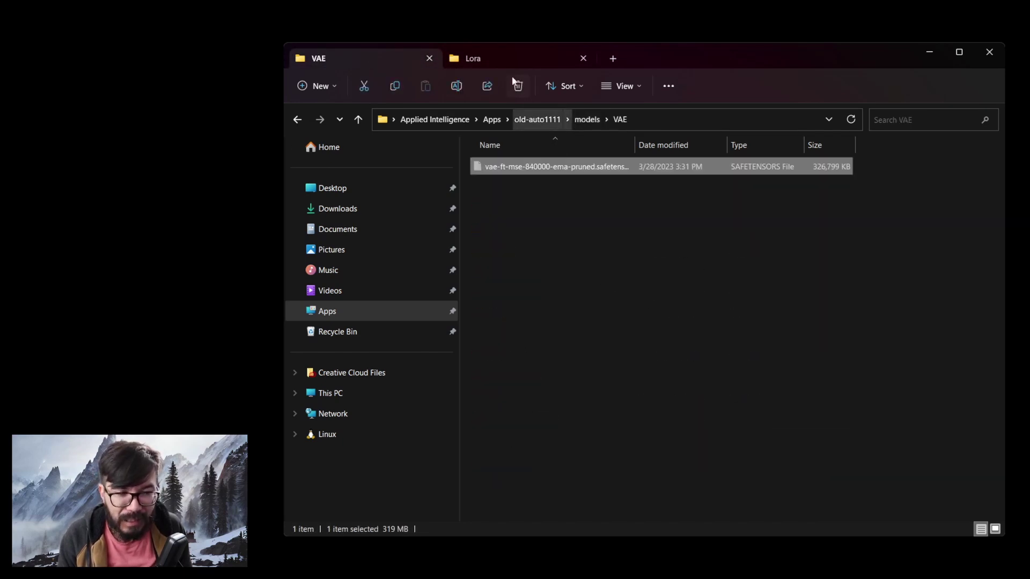
{"action": "left_click", "coordinate": [485, 57]}
{"action": "left_click", "coordinate": [617, 119]}
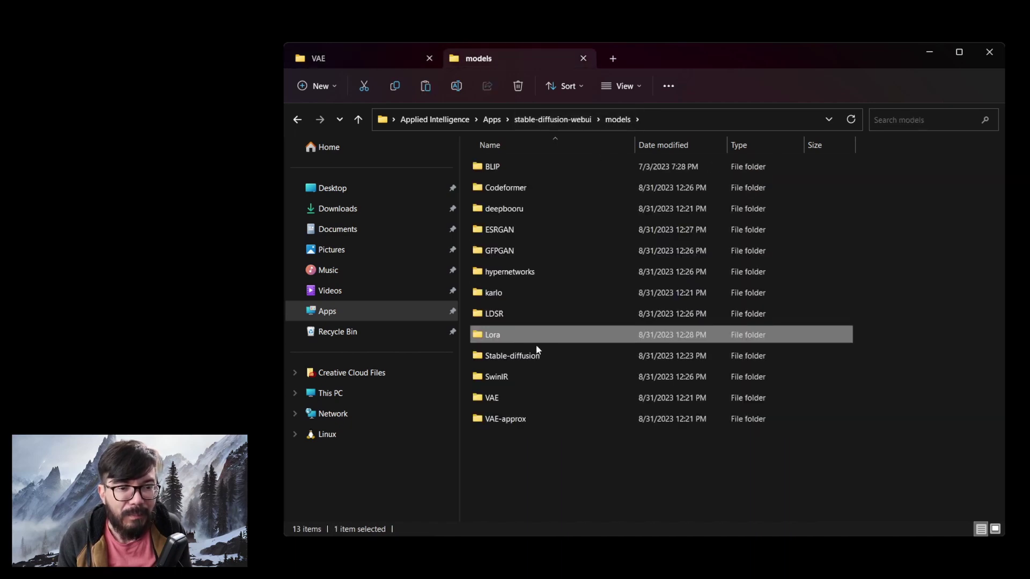
{"action": "double_click", "coordinate": [510, 396]}
{"action": "key", "text": "ctrl+v"}
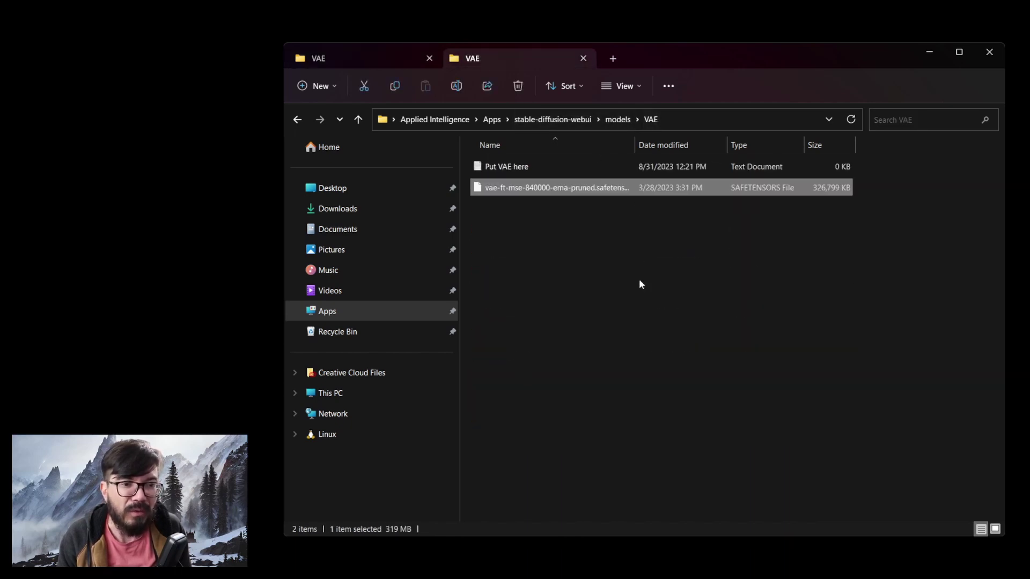
{"action": "left_click", "coordinate": [610, 288]}
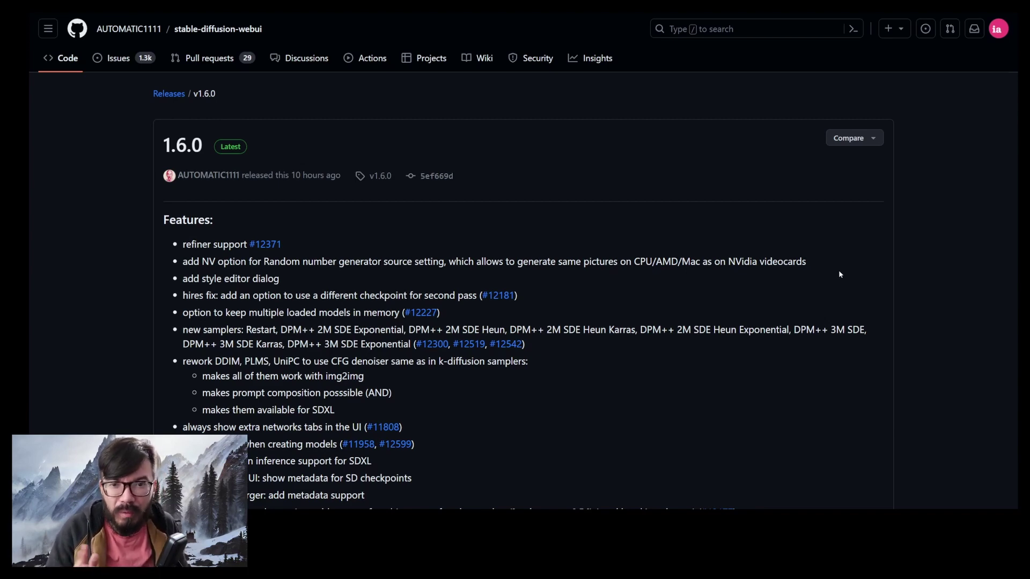
On the GitHub 1.6.0 release page, highlight the refiner support entry in the feature list
{"action": "left_click_drag", "start_coordinate": [178, 246], "coordinate": [311, 245]}
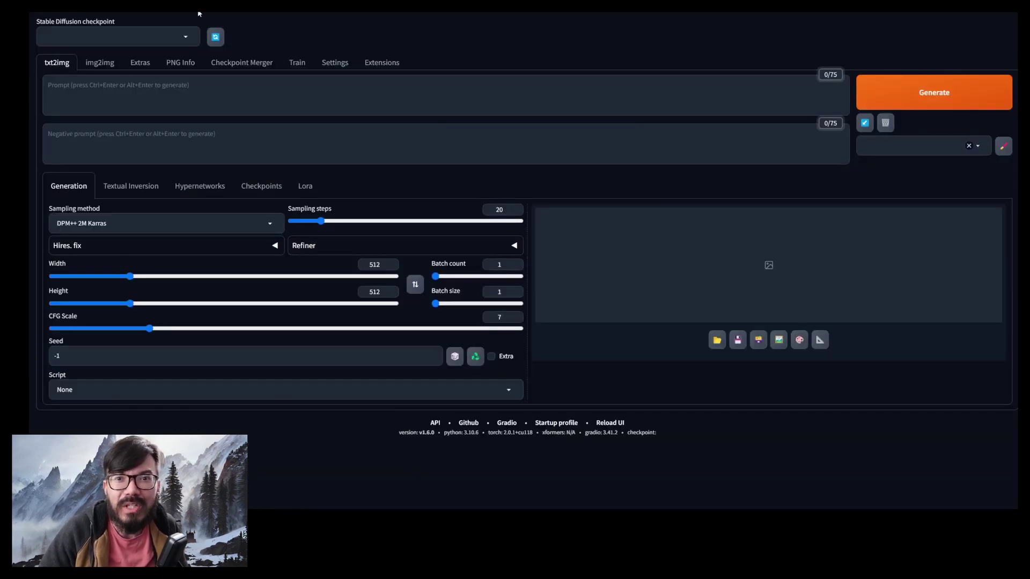
In the Stable Diffusion web UI, load the sd_xl_base_1.0_0.9vae.safetensors checkpoint and choose sd_xl_refiner_1.0_0.9vae.safetensors as the refiner
{"action": "left_click", "coordinate": [188, 38]}
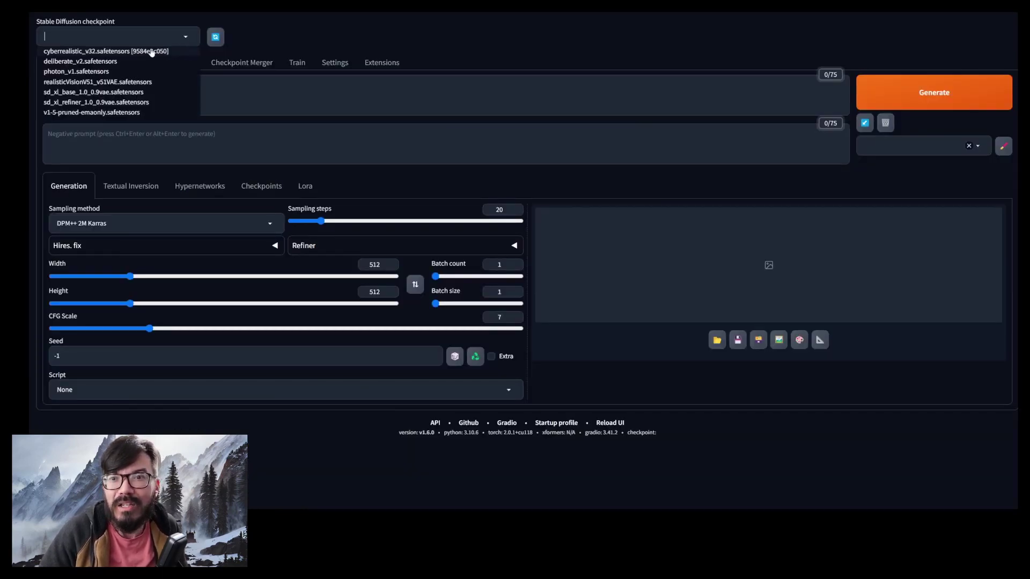
{"action": "left_click", "coordinate": [82, 93]}
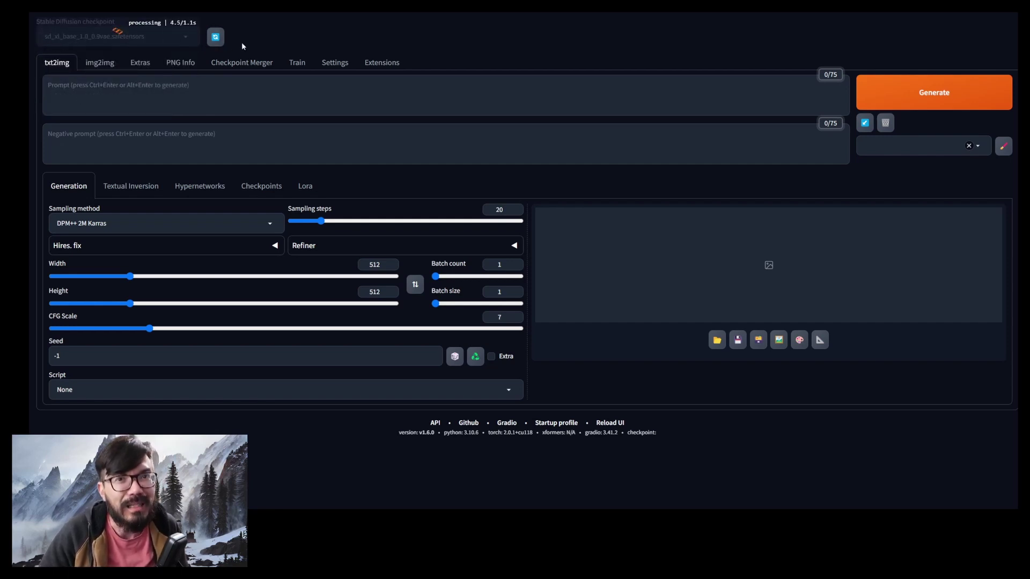
{"action": "left_click", "coordinate": [337, 248]}
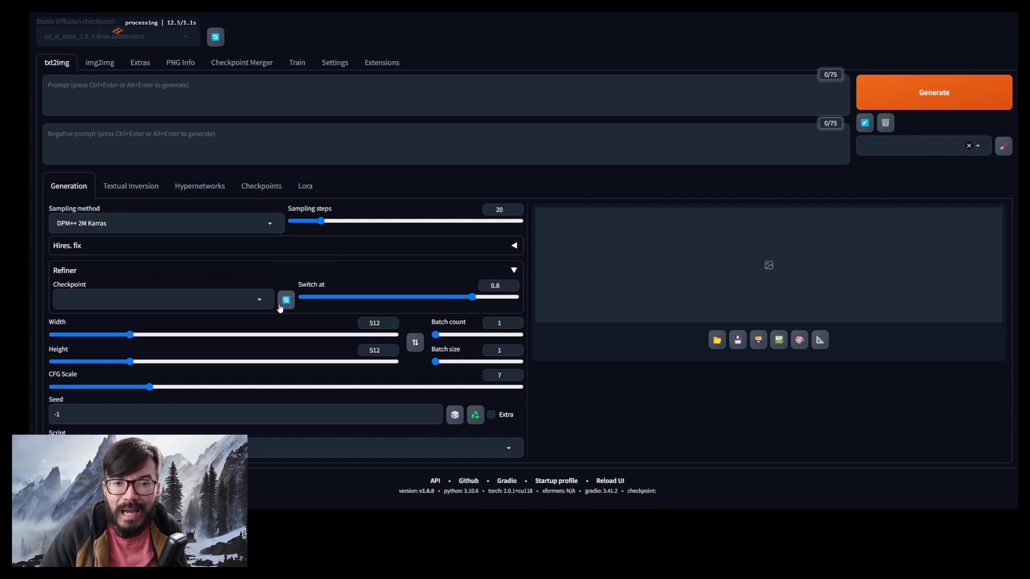
{"action": "left_click", "coordinate": [261, 301]}
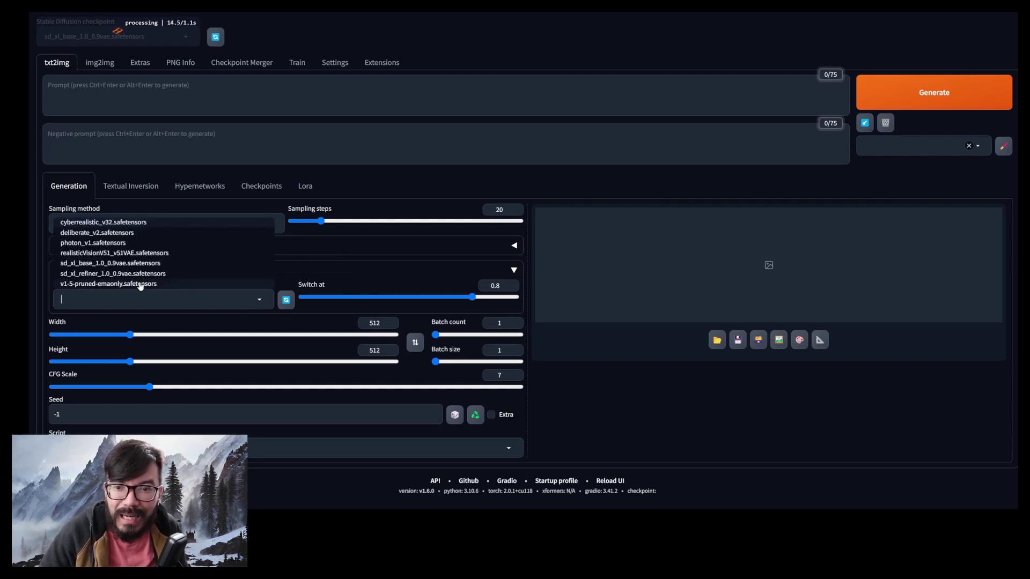
{"action": "left_click", "coordinate": [132, 275]}
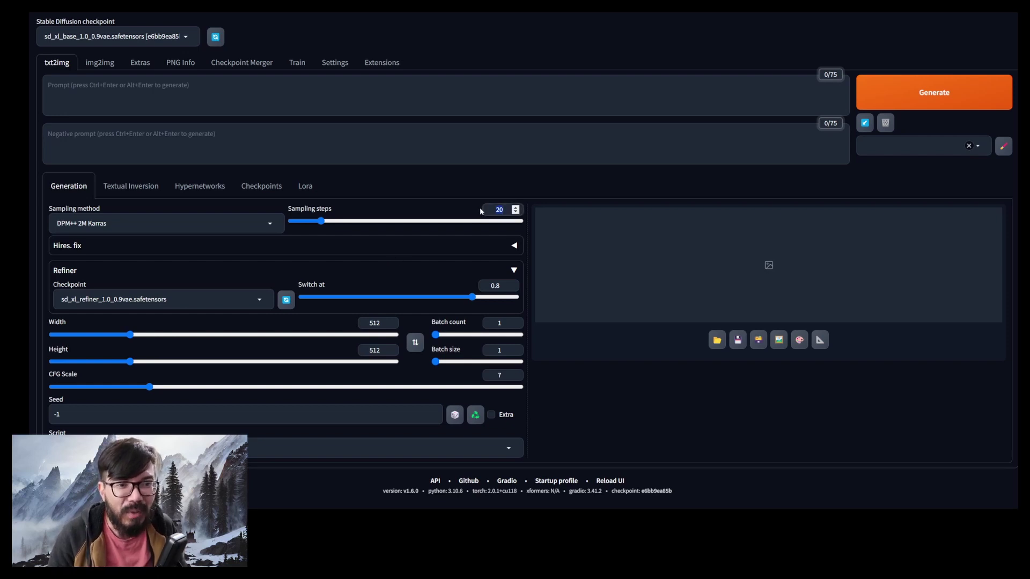
Set the sampling steps to 25, enter the prompt "a tree in a field, Amazon, sunset" and generate the image
{"action": "scroll", "coordinate": [481, 211], "scroll_direction": "up", "scroll_amount": 5}
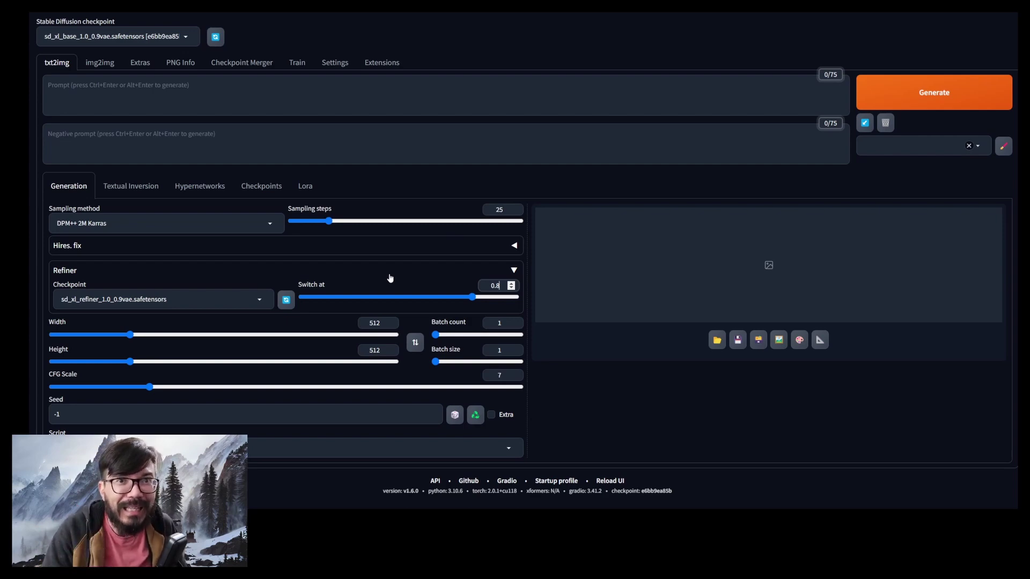
{"action": "left_click", "coordinate": [222, 81]}
{"action": "key", "text": "ctrl+v"}
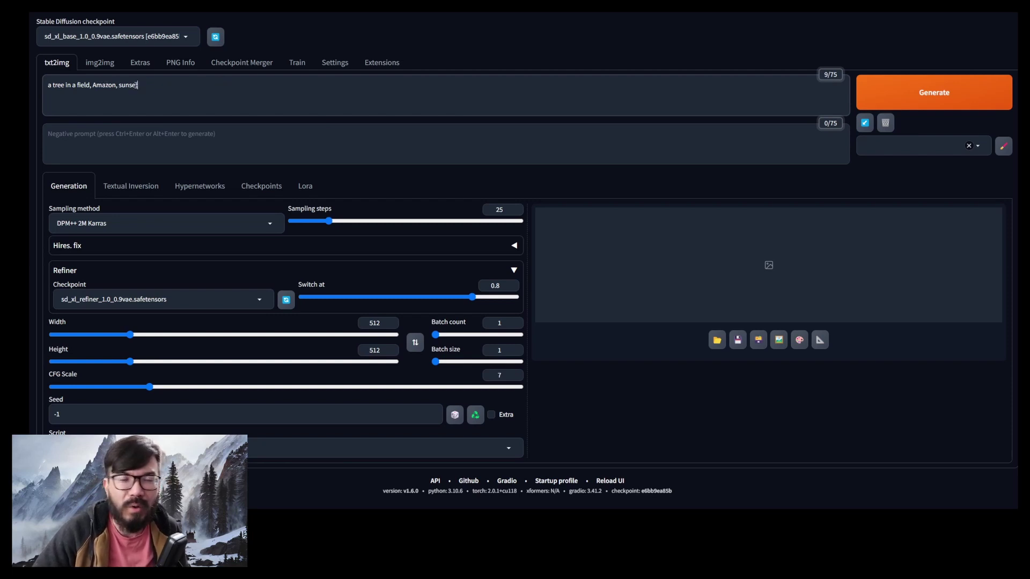
{"action": "left_click", "coordinate": [890, 94]}
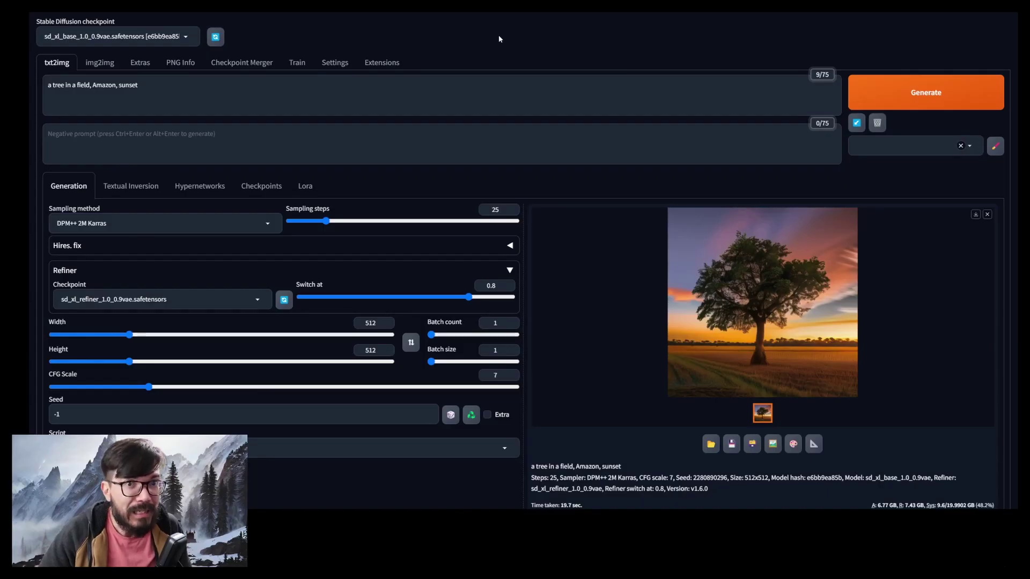
In the Stable Diffusion settings, raise the maximum number of checkpoints loaded at the same time
{"action": "left_click", "coordinate": [335, 62]}
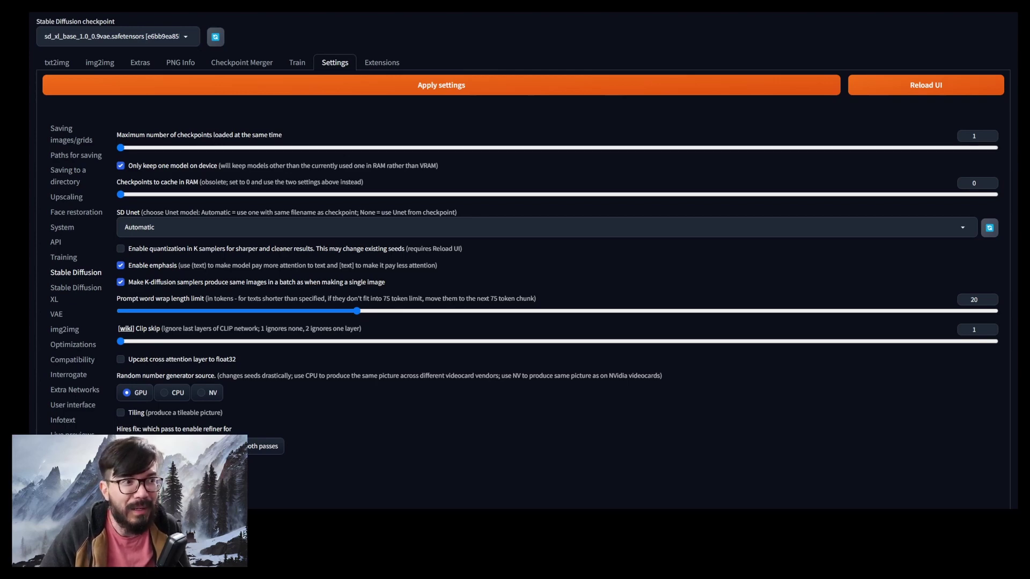
{"action": "left_click", "coordinate": [992, 134]}
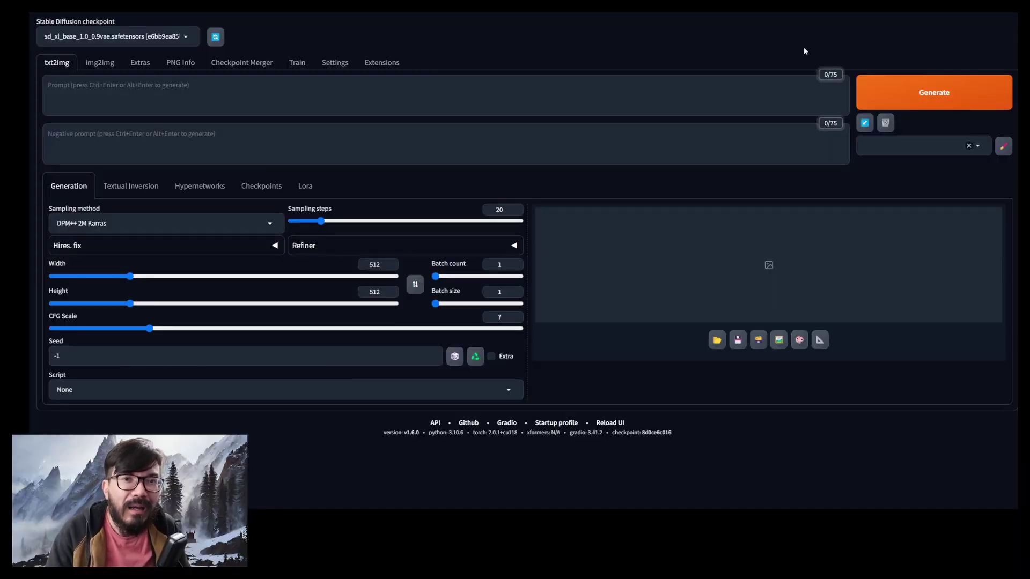
Restore the last generation's parameters, enable the refiner with sd_xl_refiner_1.0_0.9vae.safetensors and generate the image again
{"action": "left_click", "coordinate": [864, 122]}
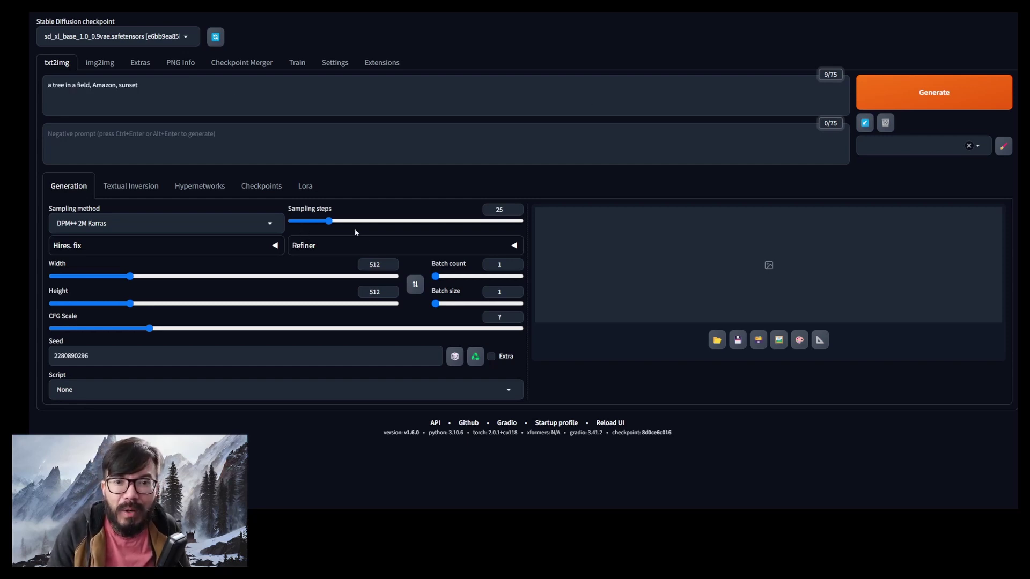
{"action": "left_click", "coordinate": [388, 249]}
{"action": "left_click", "coordinate": [220, 296]}
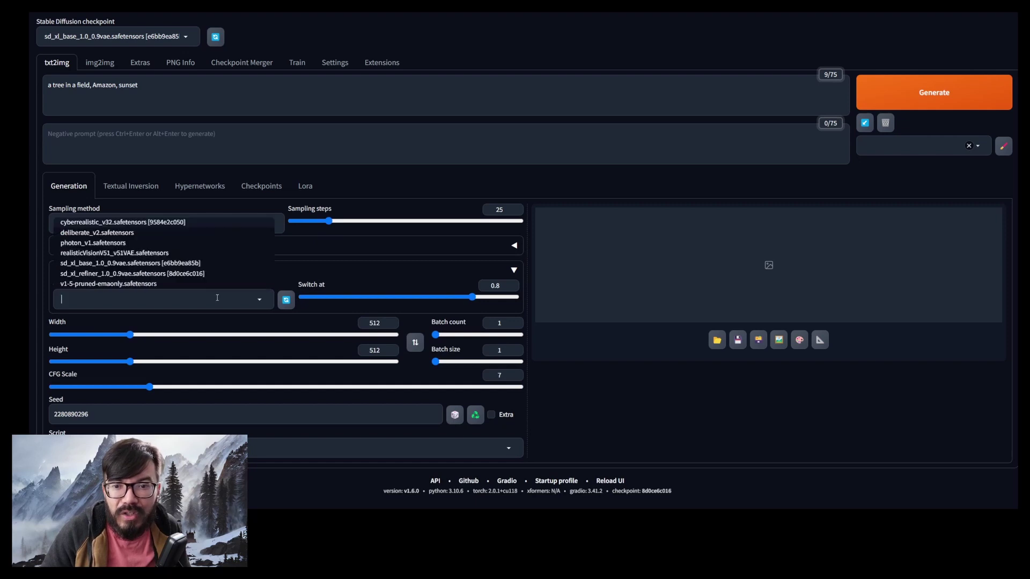
{"action": "left_click", "coordinate": [132, 273]}
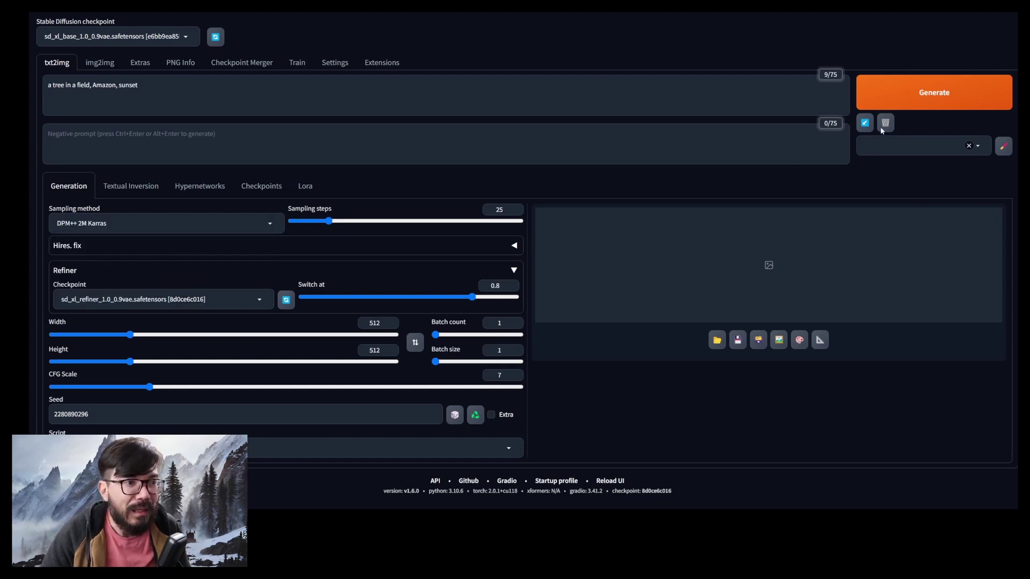
{"action": "left_click", "coordinate": [934, 92]}
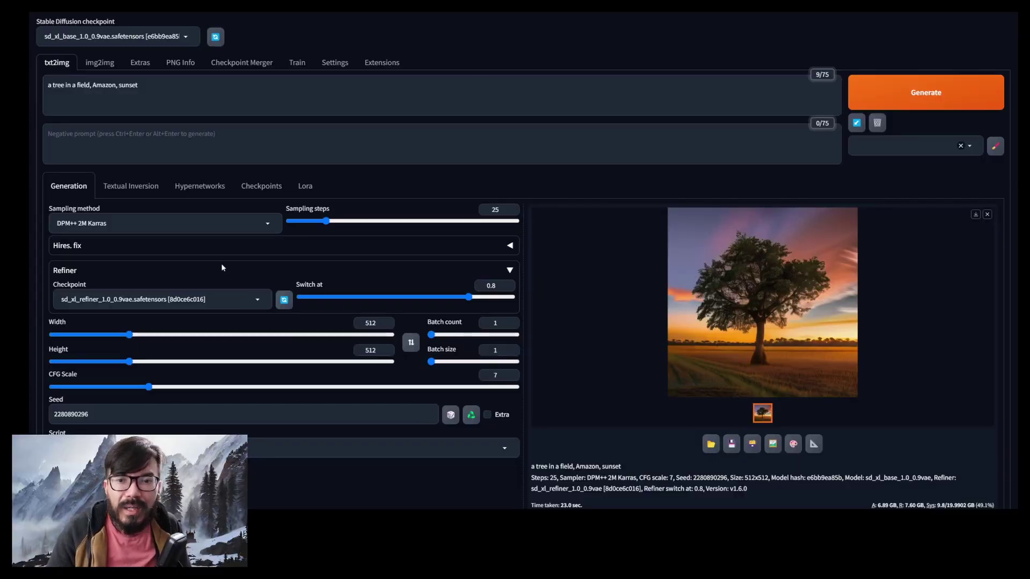
Turn off the refiner and generate the same prompt with the cyberrealistic_v32.safetensors checkpoint
{"action": "left_click", "coordinate": [222, 267]}
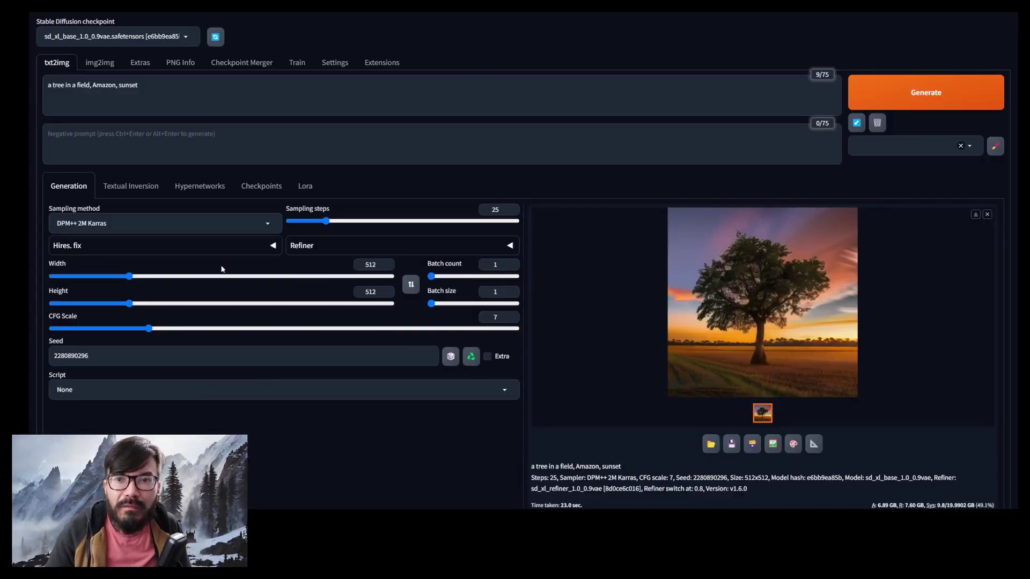
{"action": "left_click", "coordinate": [188, 37]}
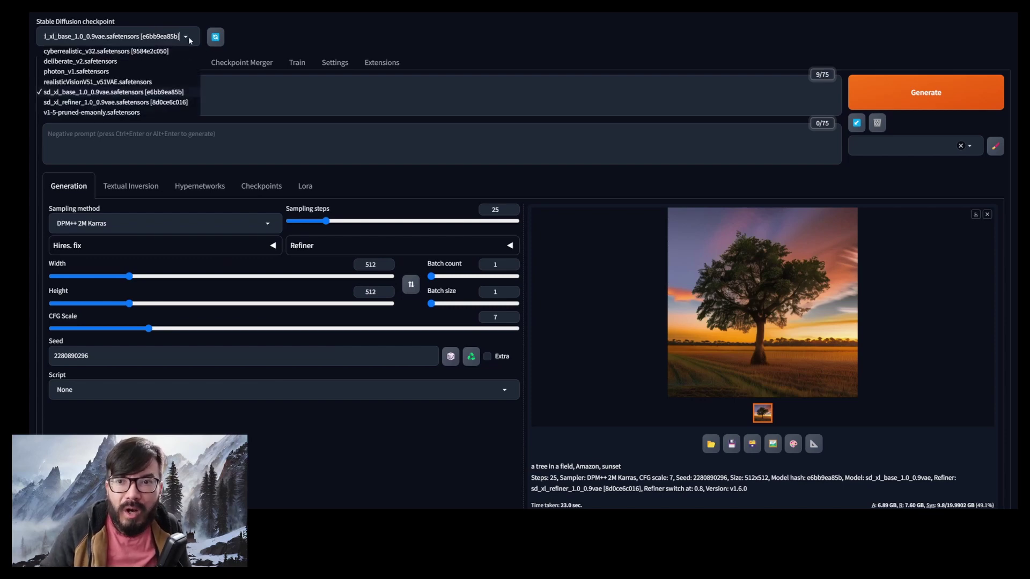
{"action": "left_click", "coordinate": [163, 52]}
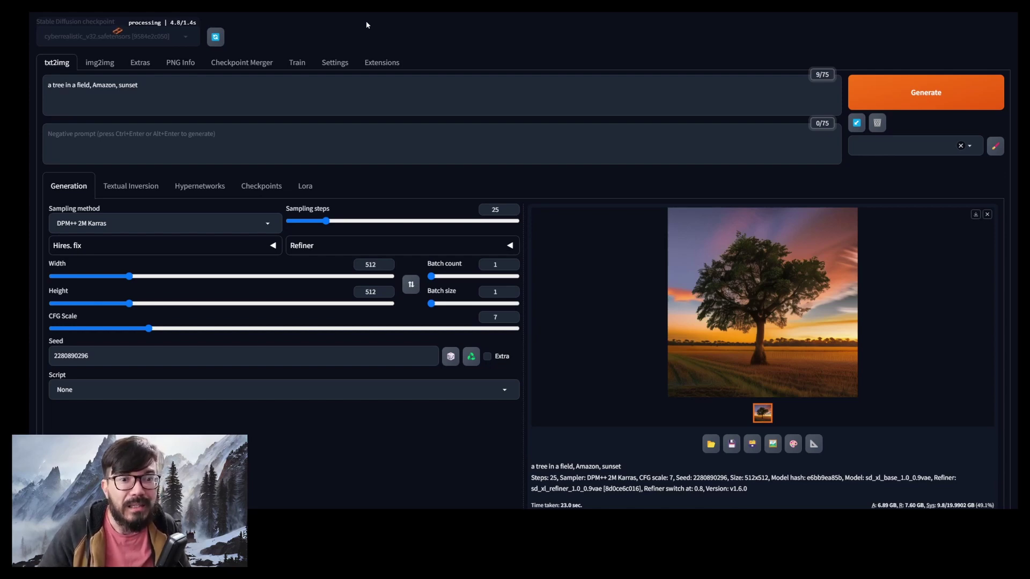
{"action": "left_click", "coordinate": [904, 100]}
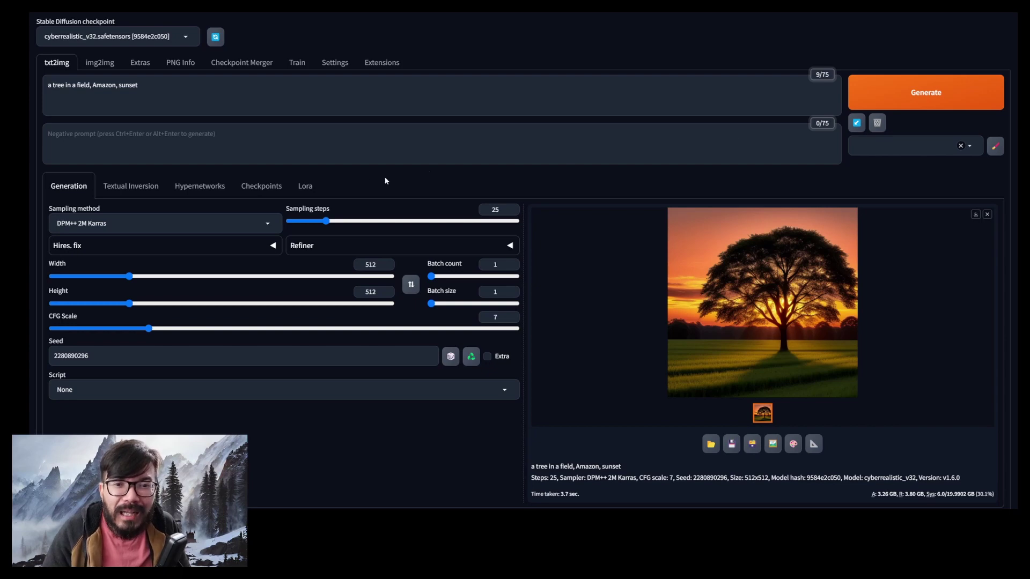
Transfer age_slider_v20.safetensors from Downloads into the web UI's Lora folder and refresh the Lora list
{"action": "left_click", "coordinate": [304, 186]}
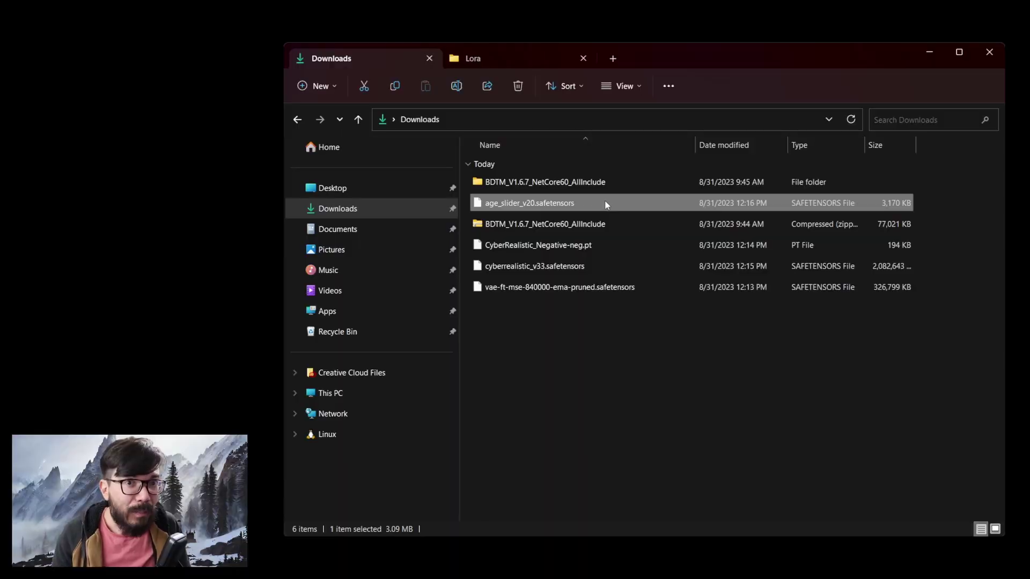
{"action": "key", "text": "ctrl+c"}
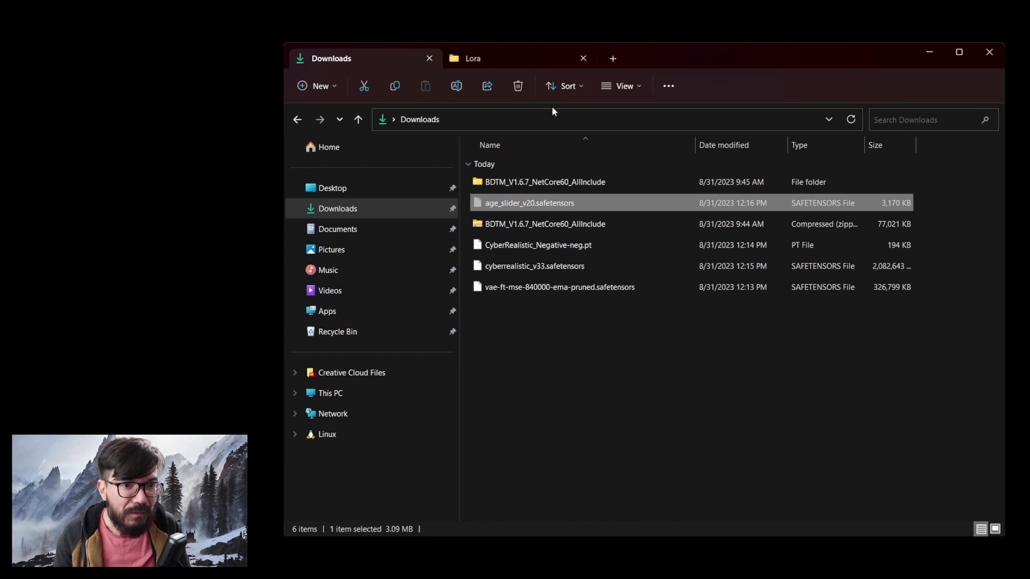
{"action": "left_click", "coordinate": [510, 58]}
{"action": "key", "text": "ctrl+v"}
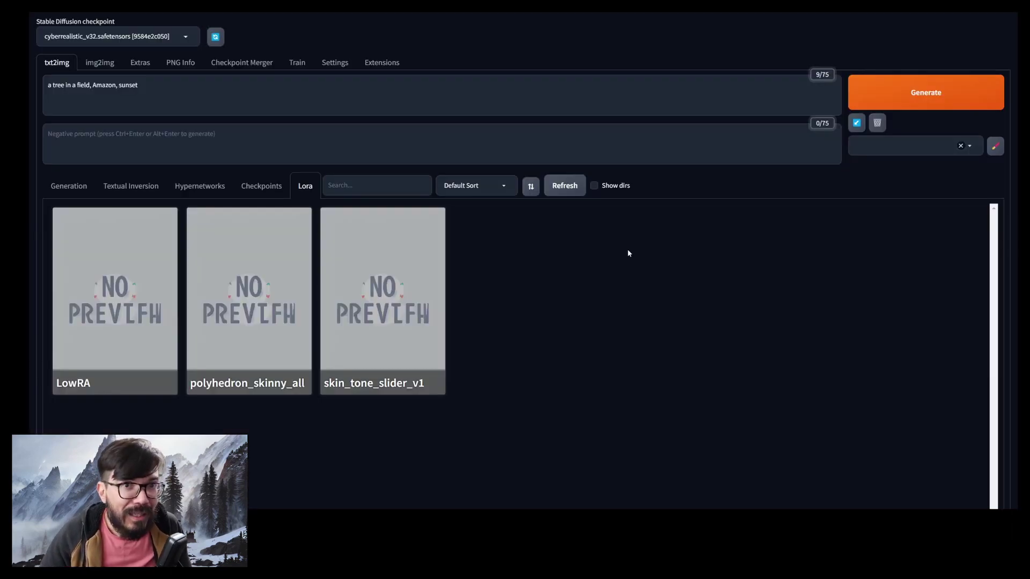
{"action": "left_click", "coordinate": [565, 186]}
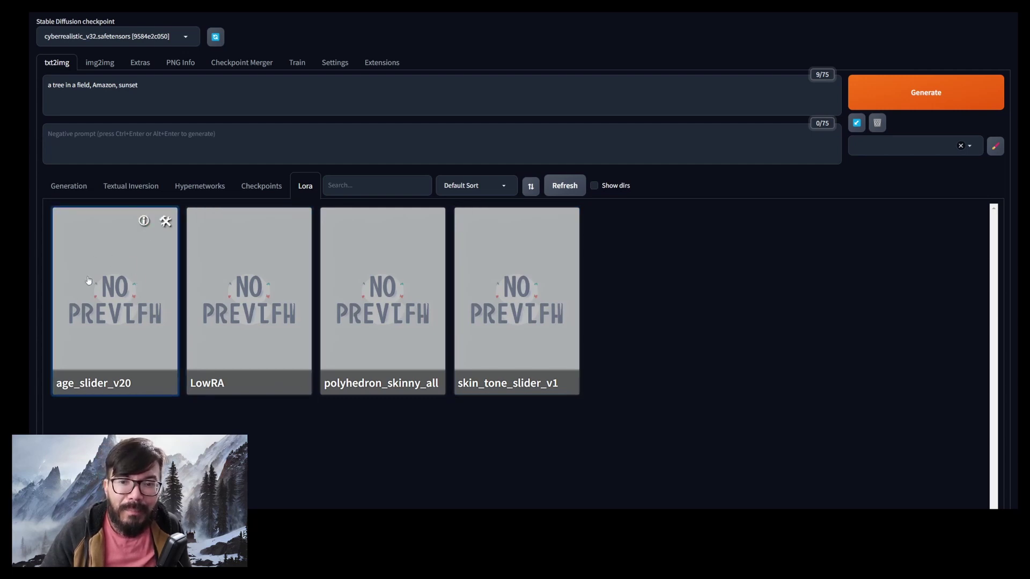
Open the age_slider_v20 Lora's metadata and fill its description with the text from the Age Slider page on Civitai
{"action": "left_click", "coordinate": [164, 222]}
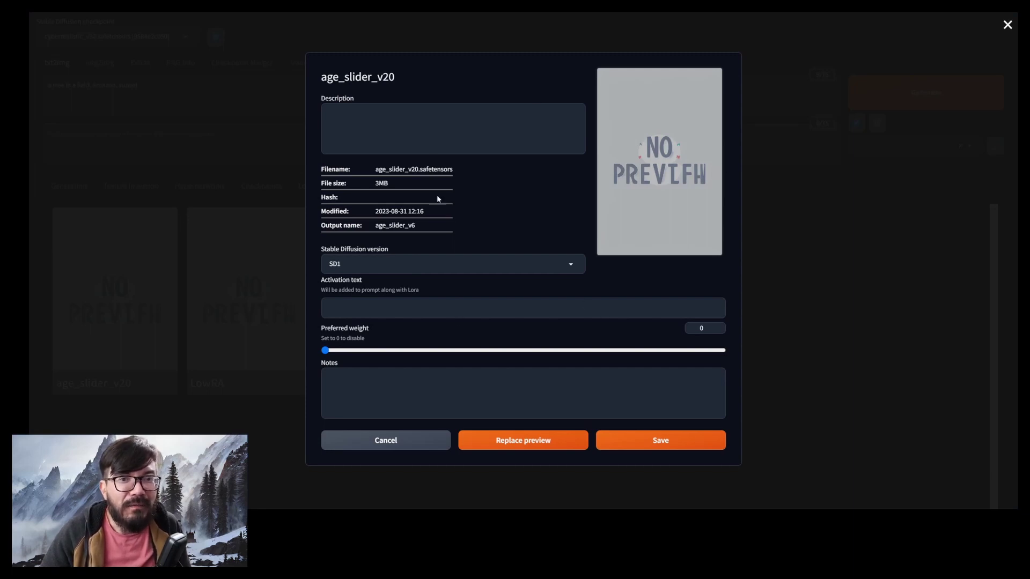
{"action": "left_click", "coordinate": [441, 132]}
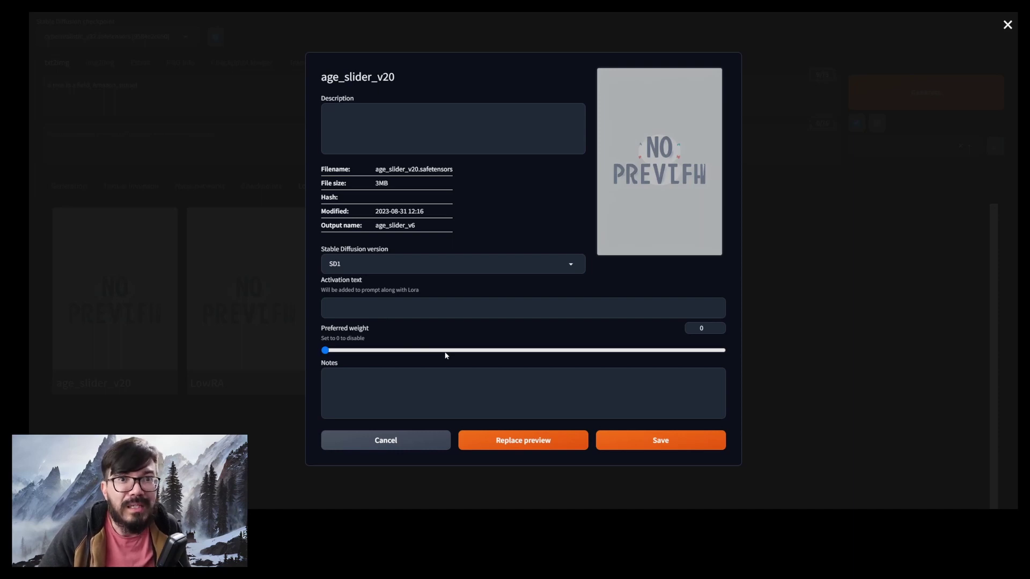
{"action": "left_click", "coordinate": [396, 388]}
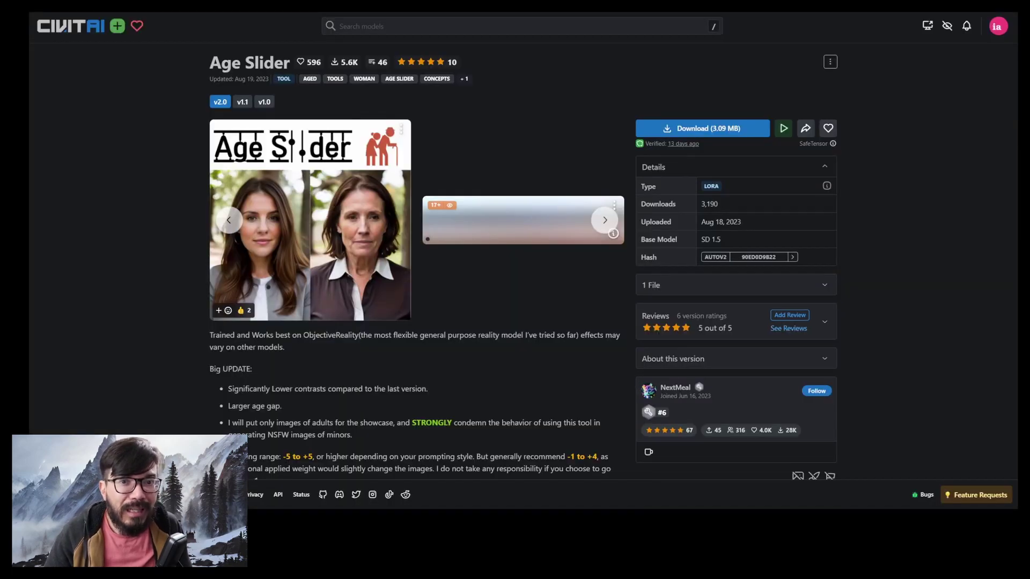
{"action": "scroll", "coordinate": [231, 214], "scroll_direction": "down", "scroll_amount": 5}
{"action": "left_click_drag", "start_coordinate": [210, 92], "coordinate": [458, 376]}
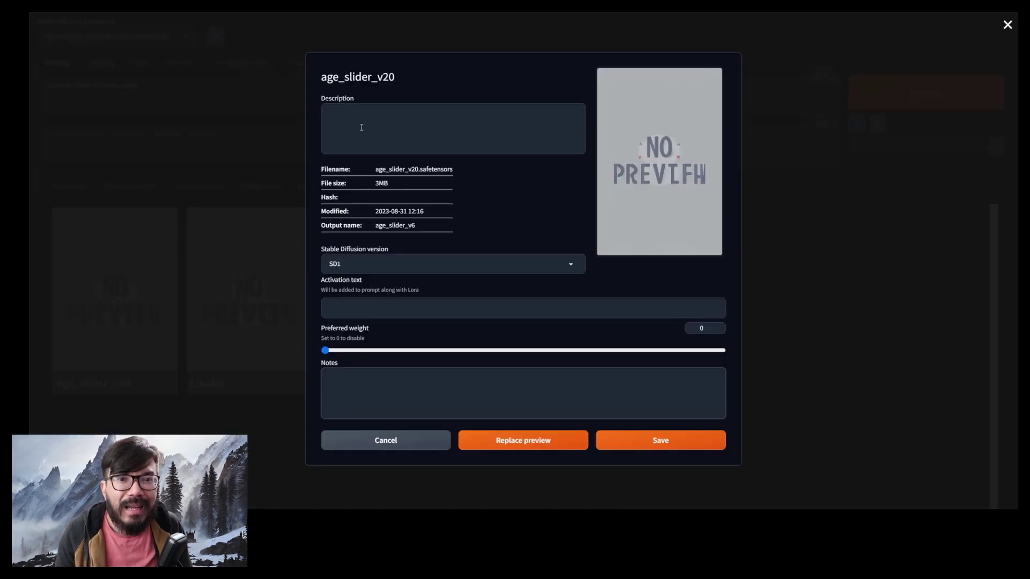
{"action": "left_click", "coordinate": [362, 127]}
{"action": "key", "text": "ctrl+v"}
{"action": "scroll", "coordinate": [390, 204], "scroll_direction": "up", "scroll_amount": 3}
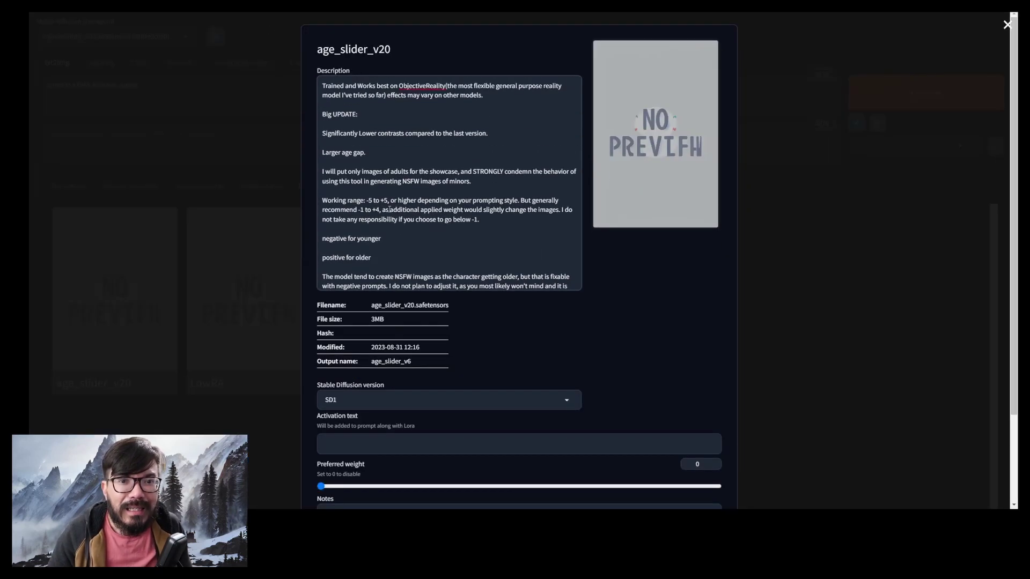
{"action": "left_click", "coordinate": [381, 443]}
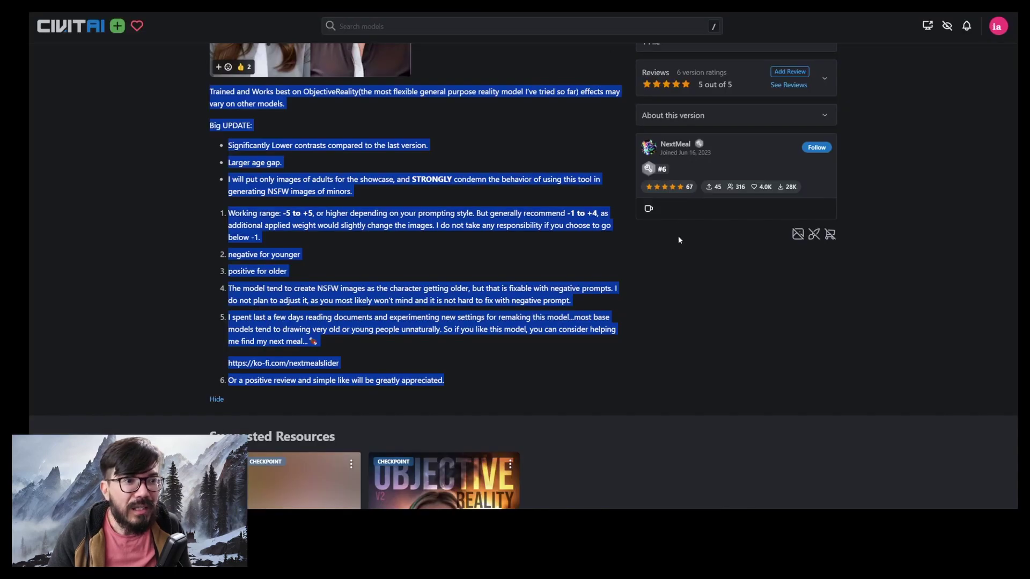
{"action": "scroll", "coordinate": [678, 240], "scroll_direction": "up", "scroll_amount": 5}
{"action": "left_click", "coordinate": [914, 243]}
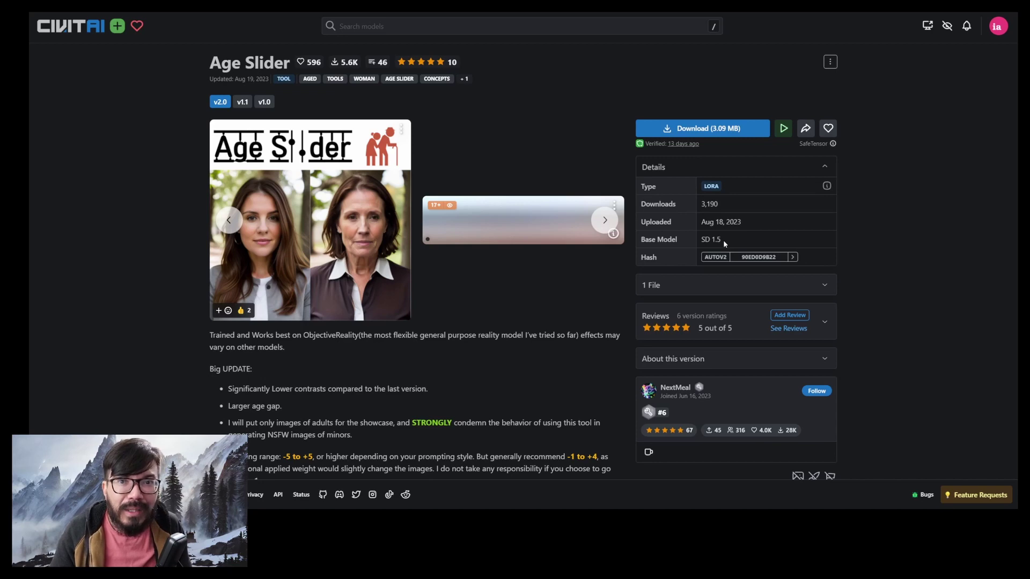
{"action": "scroll", "coordinate": [296, 220], "scroll_direction": "down", "scroll_amount": 5}
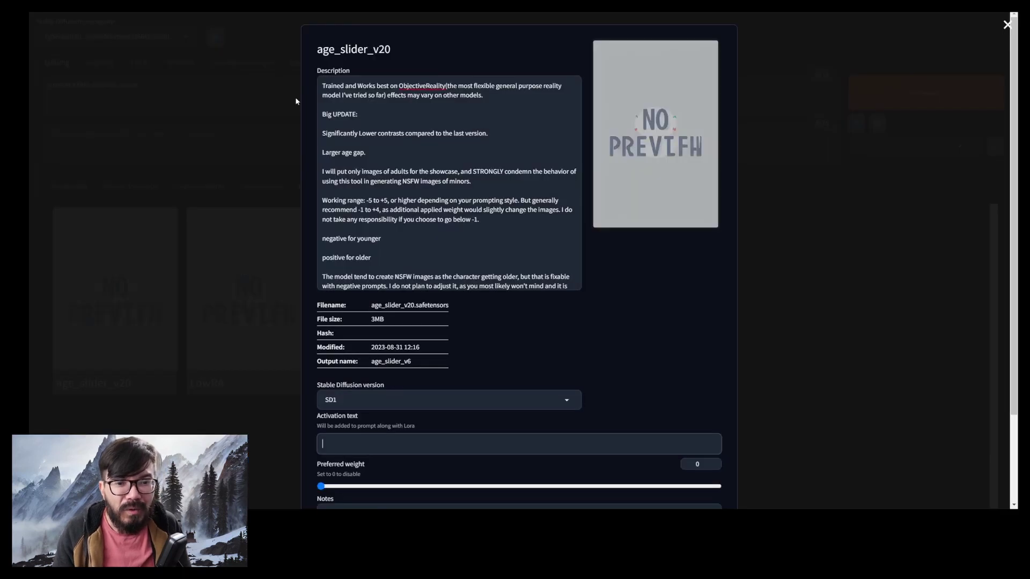
{"action": "scroll", "coordinate": [424, 346], "scroll_direction": "down", "scroll_amount": 2}
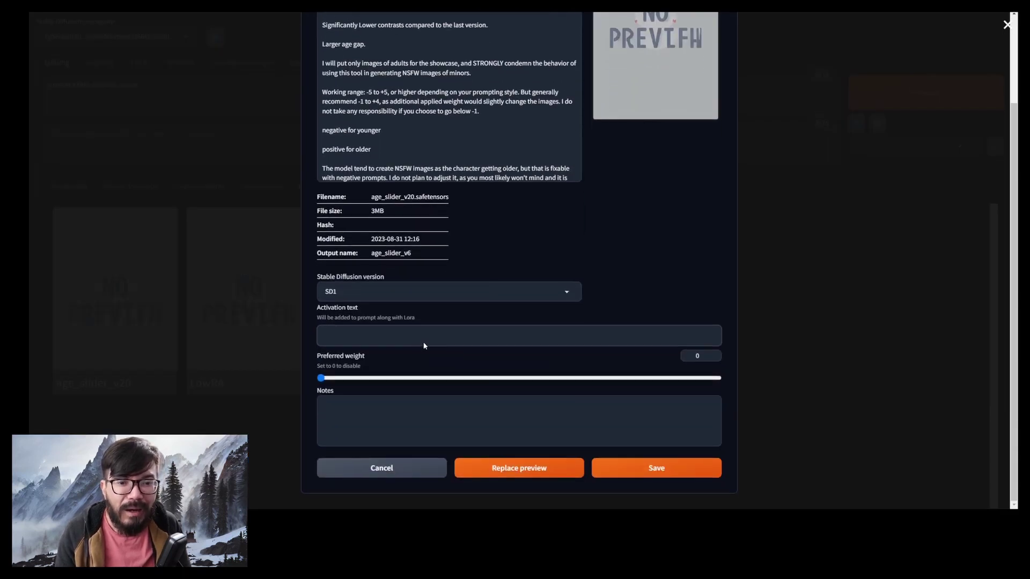
{"action": "left_click", "coordinate": [380, 409]}
{"action": "type", "text": "https://civitai.com/models/128417/age-slider"}
Set the age_slider_v20 Lora's preferred weight to 2 and save its metadata
{"action": "left_click", "coordinate": [345, 337]}
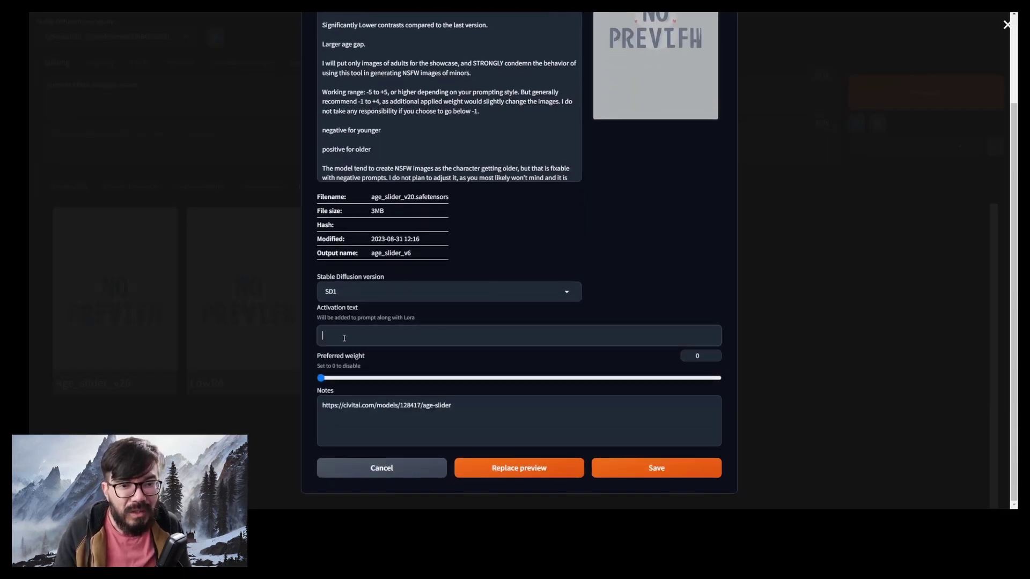
{"action": "left_click_drag", "start_coordinate": [322, 378], "coordinate": [735, 376]}
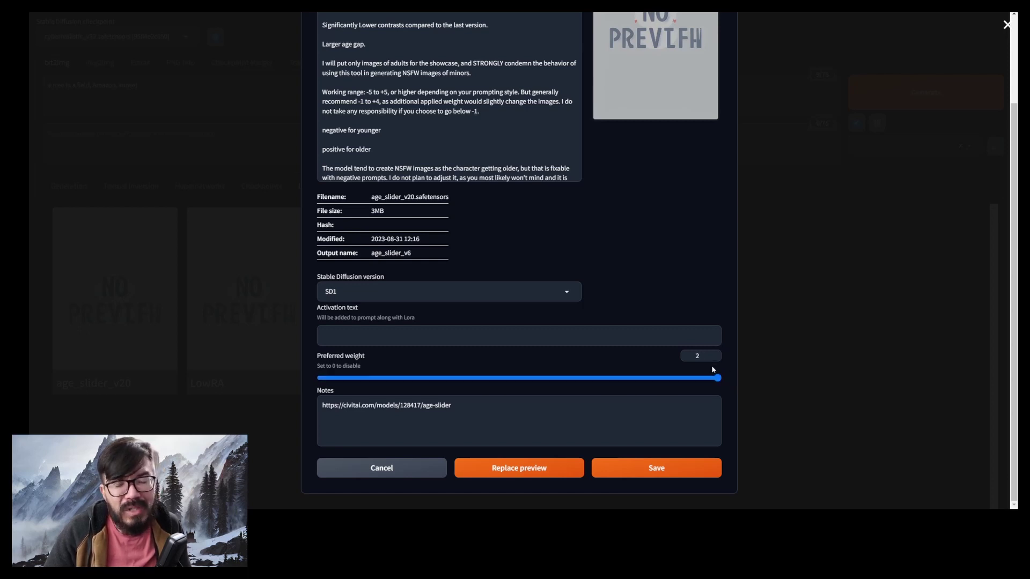
{"action": "left_click", "coordinate": [650, 468]}
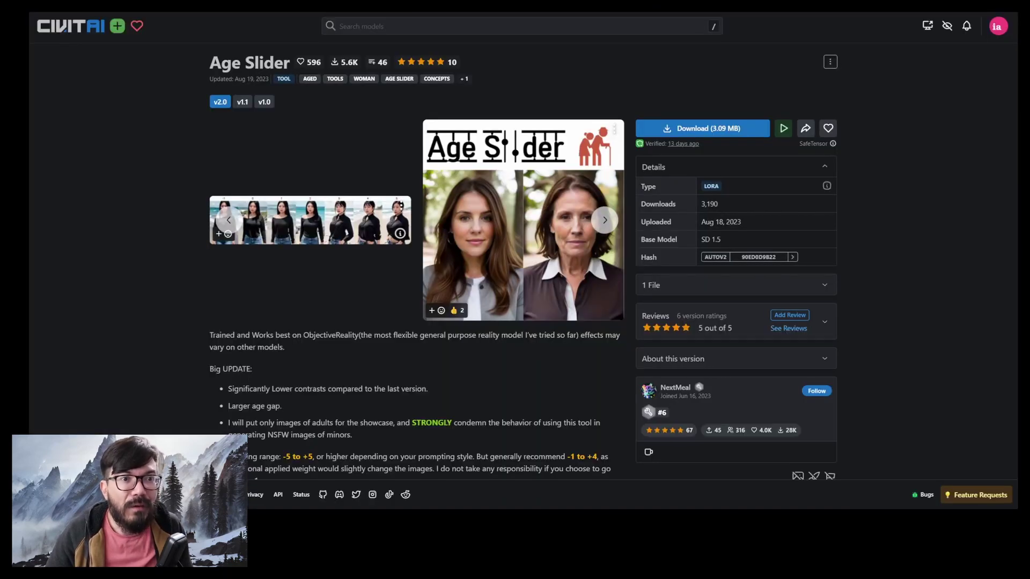
Get the Age Slider cover image from Civitai and move the Horror Slider (1) PNG from Downloads to the Lora folder
{"action": "left_click", "coordinate": [506, 142]}
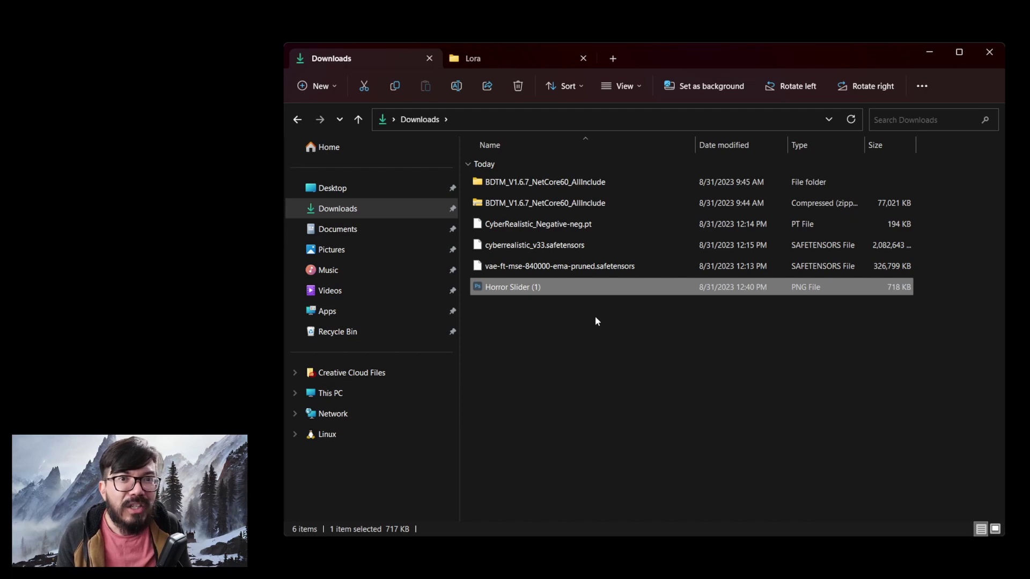
{"action": "left_click_drag", "start_coordinate": [584, 287], "coordinate": [504, 51]}
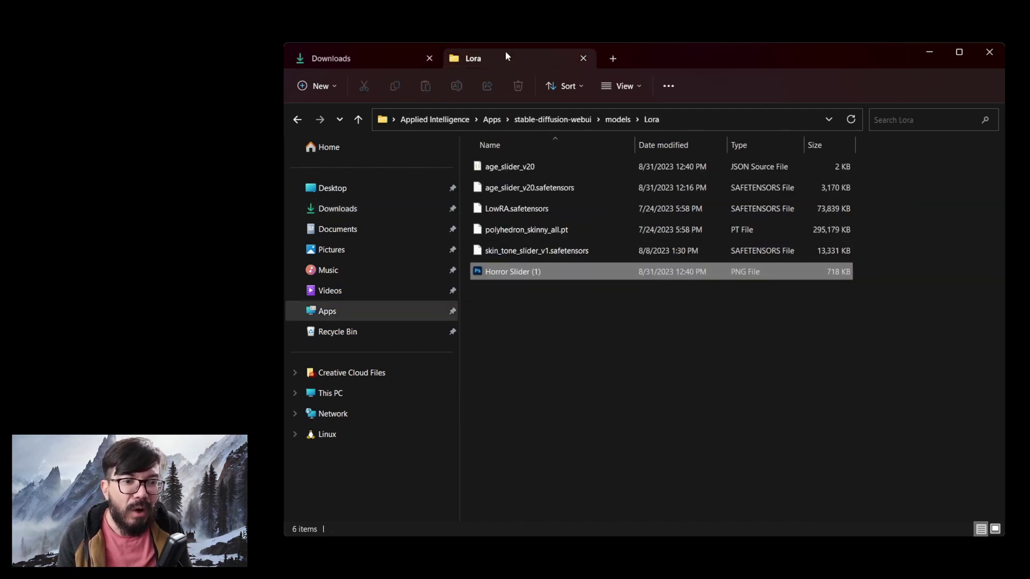
Rename the Horror Slider (1) PNG as age_slider_v20, matching the Lora's file name, and refresh the web UI's Lora list
{"action": "left_click", "coordinate": [576, 191]}
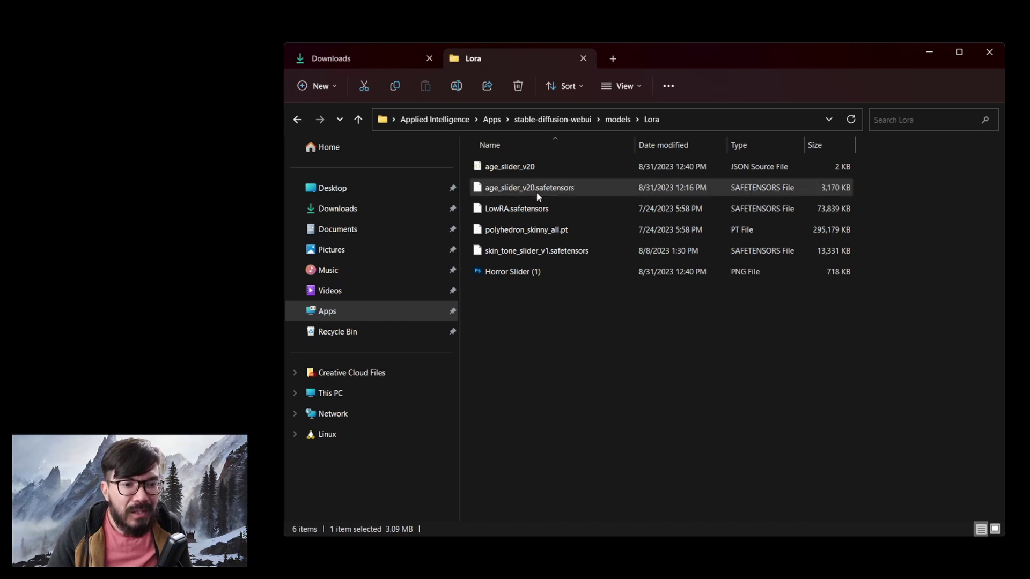
{"action": "key", "text": "F2"}
{"action": "key", "text": "ctrl+c"}
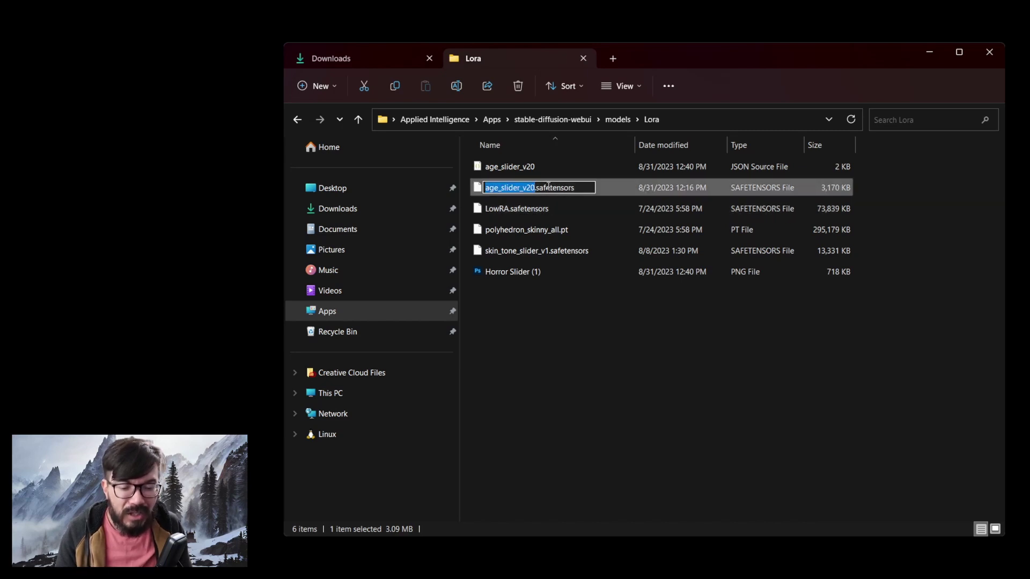
{"action": "left_click", "coordinate": [525, 270]}
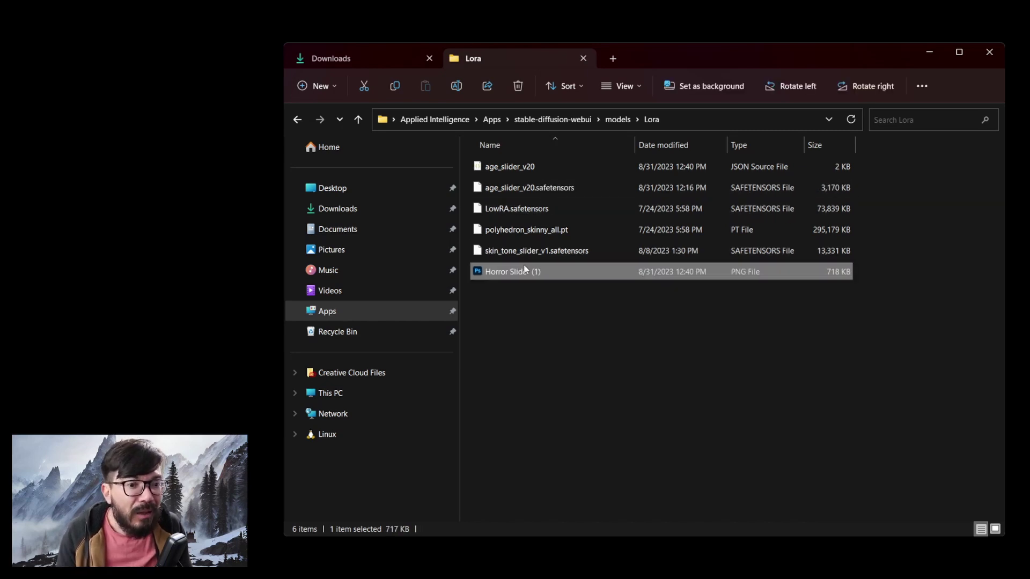
{"action": "key", "text": "F2"}
{"action": "key", "text": "ctrl+v"}
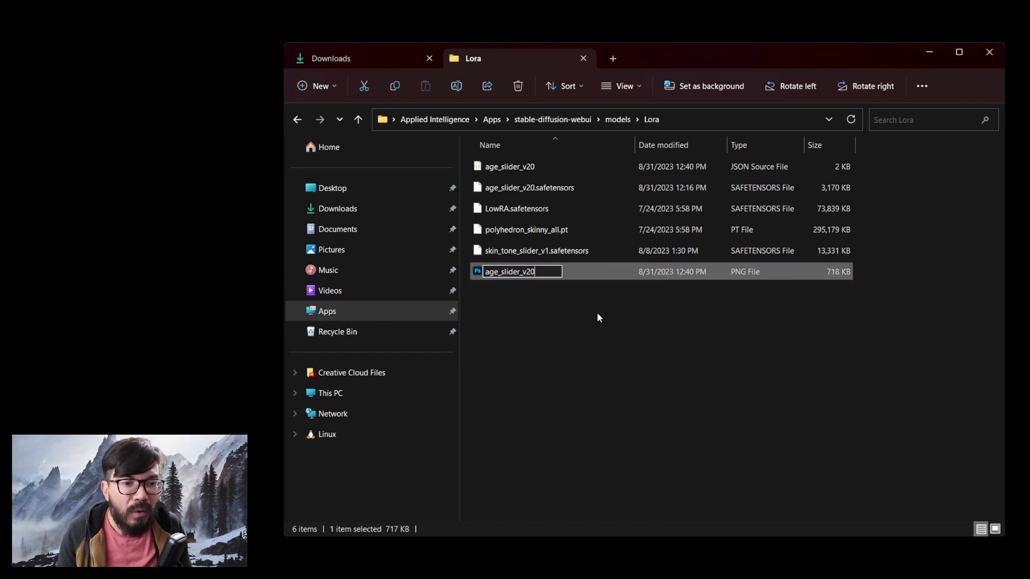
{"action": "key", "text": "Return"}
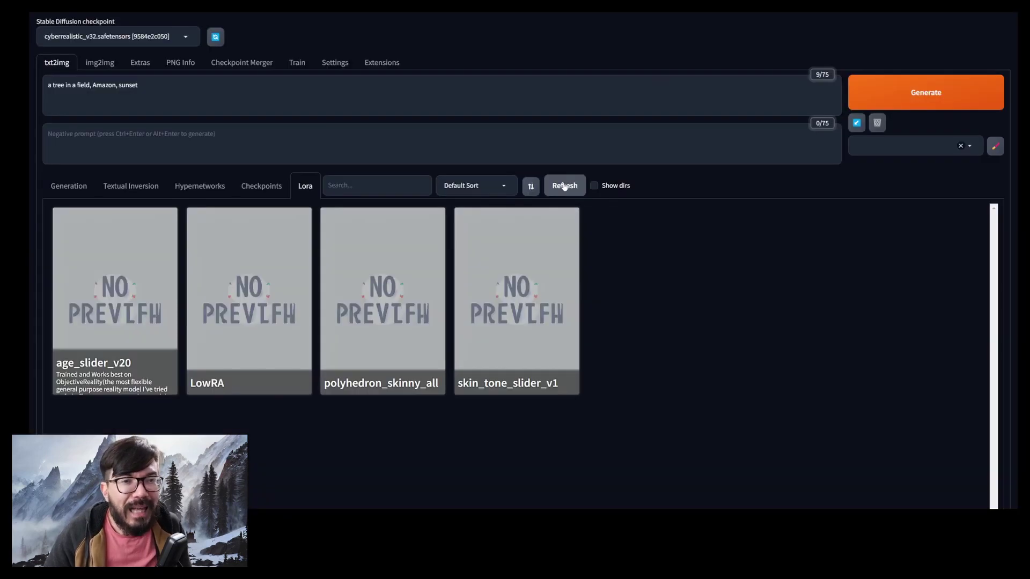
{"action": "left_click", "coordinate": [565, 185]}
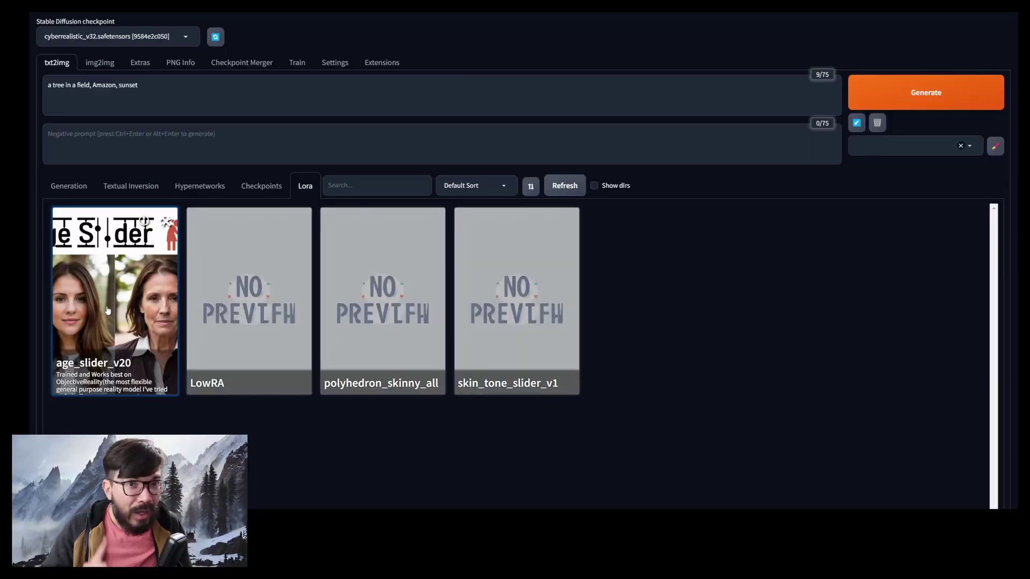
Generate a 512 by 768 image with a random seed from the prompt "a woman, park in background, realistic, Fujifilm"
{"action": "left_click", "coordinate": [163, 85]}
{"action": "left_click_drag", "start_coordinate": [162, 85], "coordinate": [39, 78]}
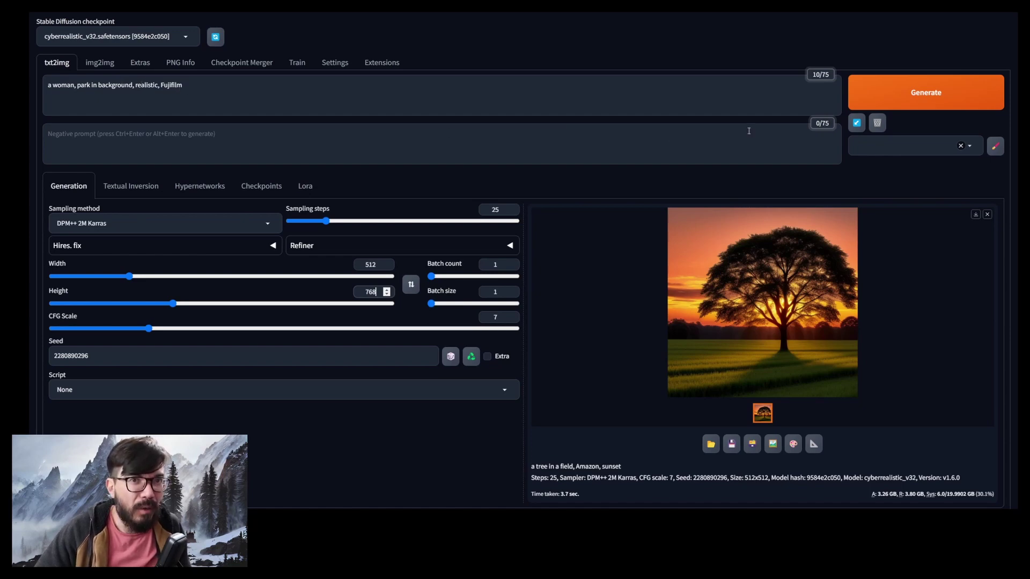
{"action": "left_click", "coordinate": [914, 95]}
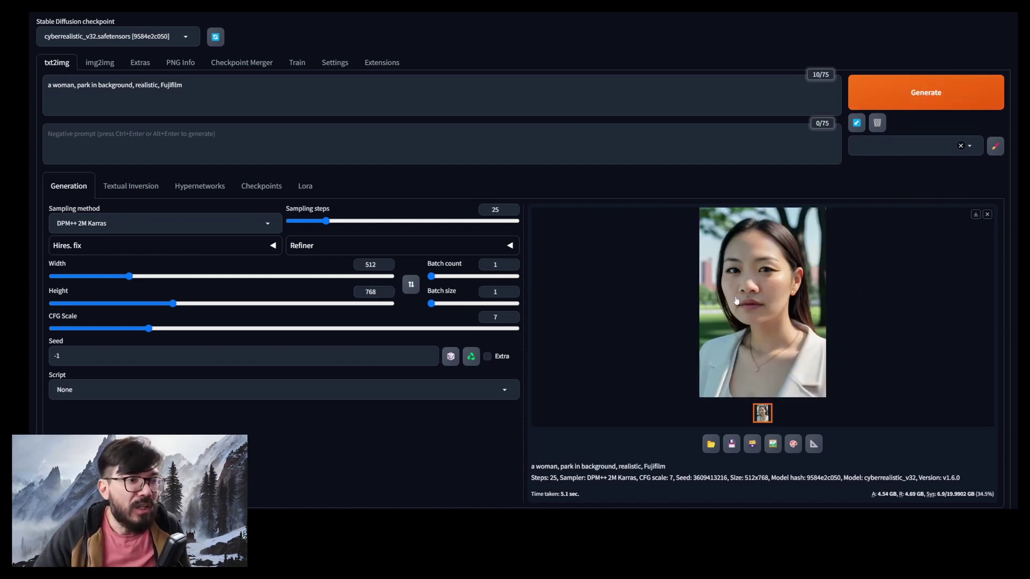
View the generated portrait at full size, reuse its seed and generate the image again
{"action": "left_click", "coordinate": [736, 301]}
{"action": "left_click", "coordinate": [998, 27]}
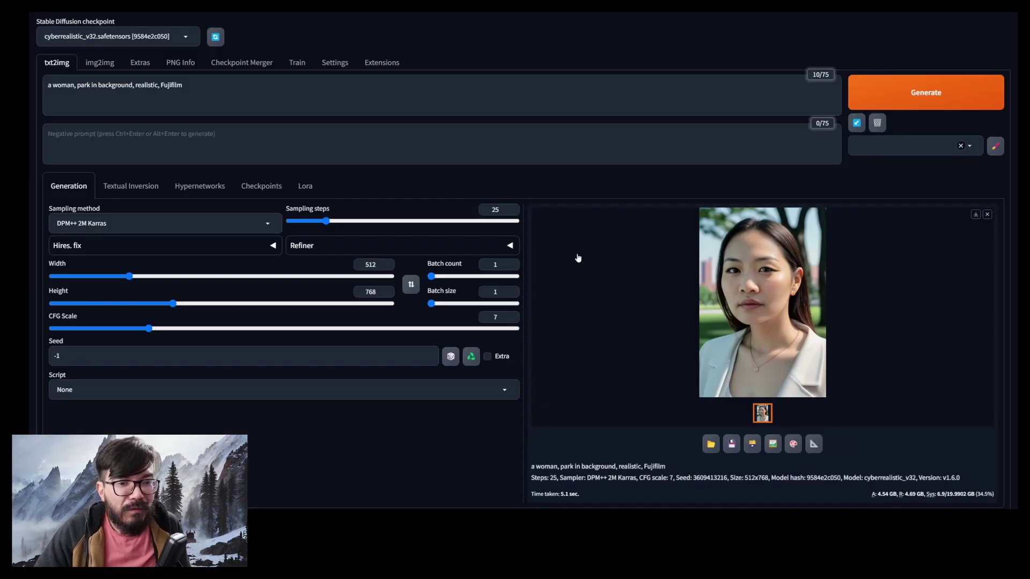
{"action": "left_click", "coordinate": [471, 357]}
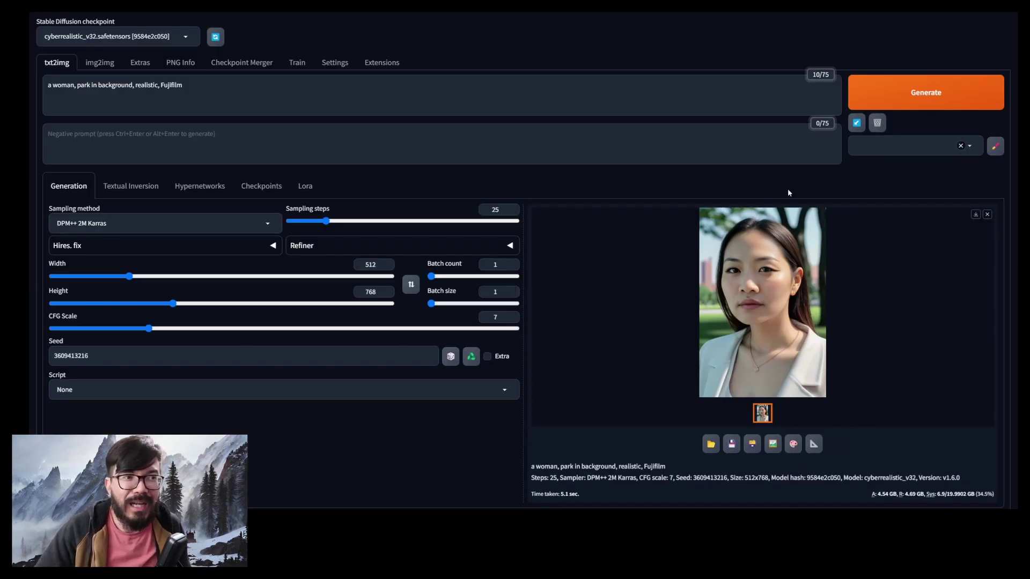
{"action": "left_click", "coordinate": [900, 103]}
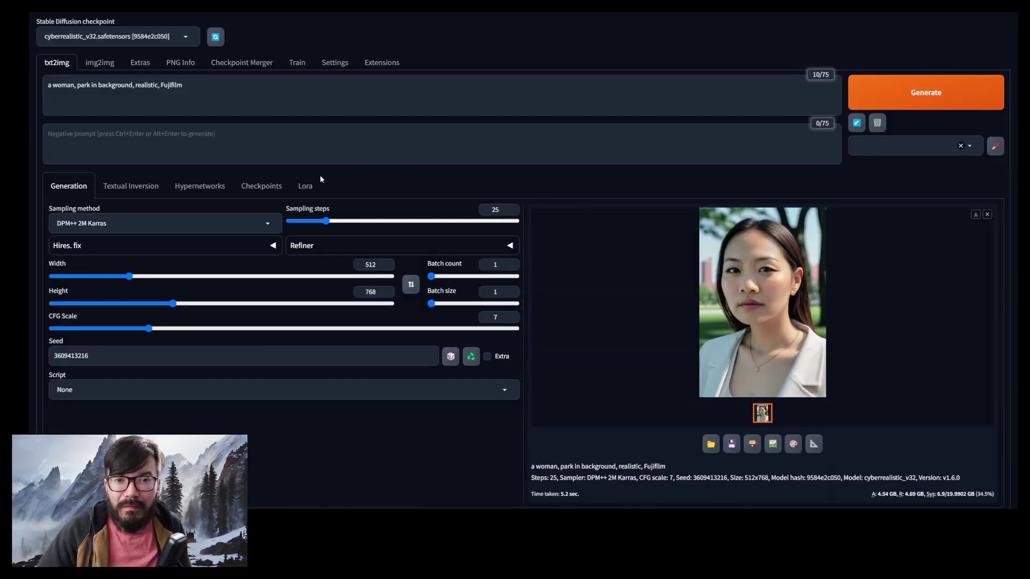
Add the age_slider_v20 Lora to the prompt and check its preferred weight in its metadata
{"action": "left_click", "coordinate": [305, 185]}
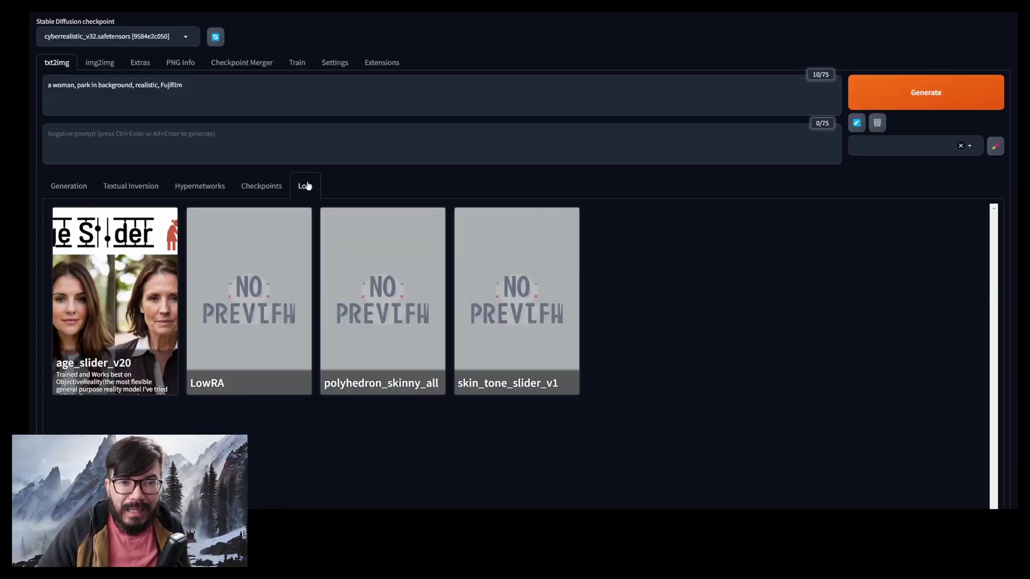
{"action": "left_click", "coordinate": [134, 257]}
{"action": "left_click_drag", "start_coordinate": [184, 87], "coordinate": [257, 84]}
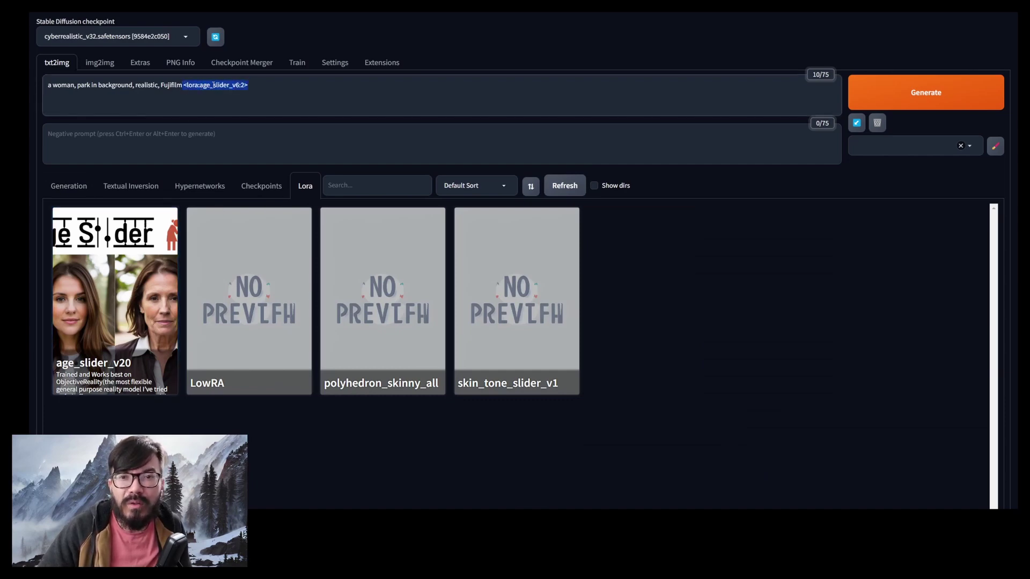
{"action": "left_click", "coordinate": [250, 85]}
{"action": "double_click", "coordinate": [243, 85]}
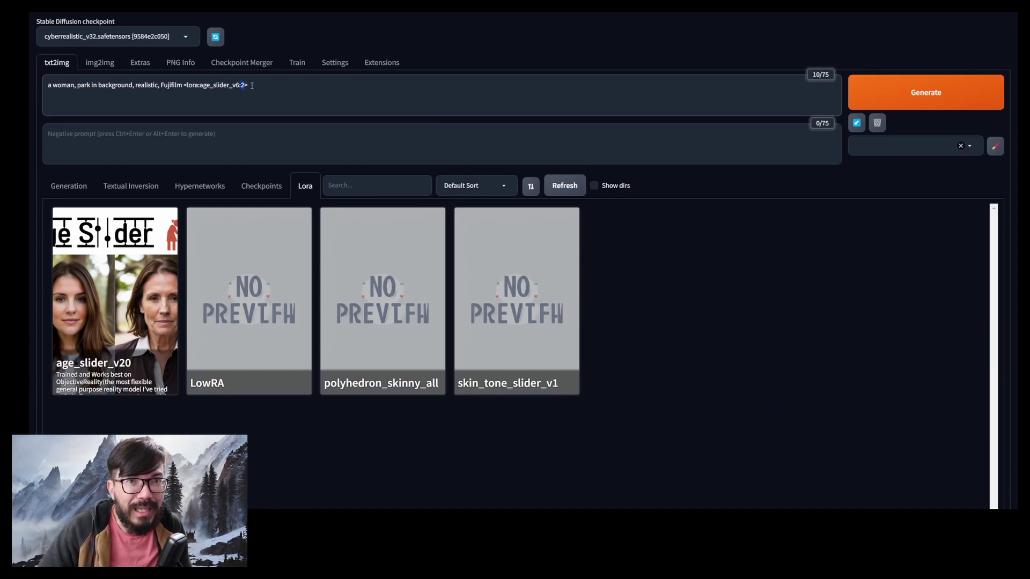
{"action": "left_click", "coordinate": [167, 217]}
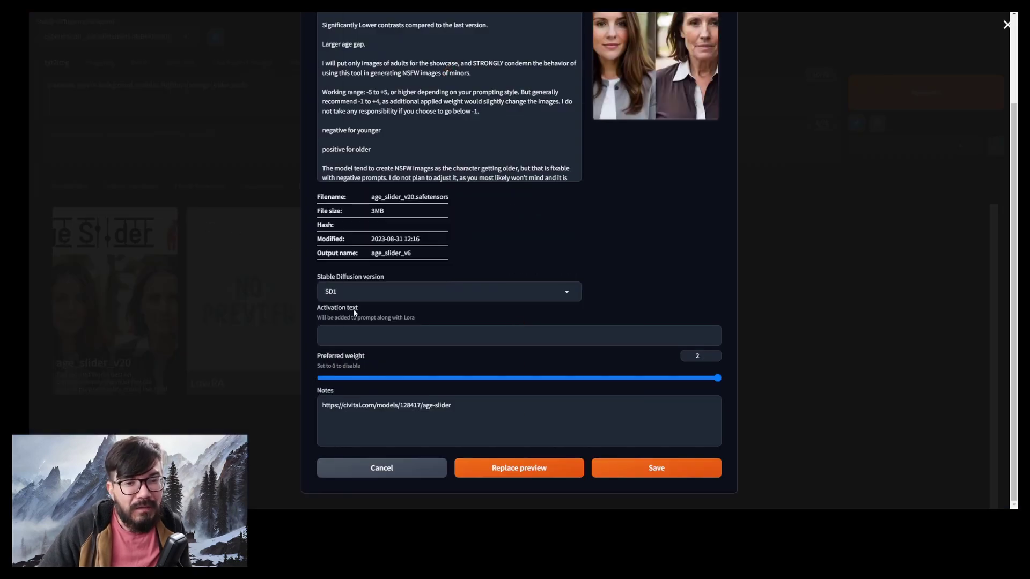
{"action": "left_click", "coordinate": [771, 264]}
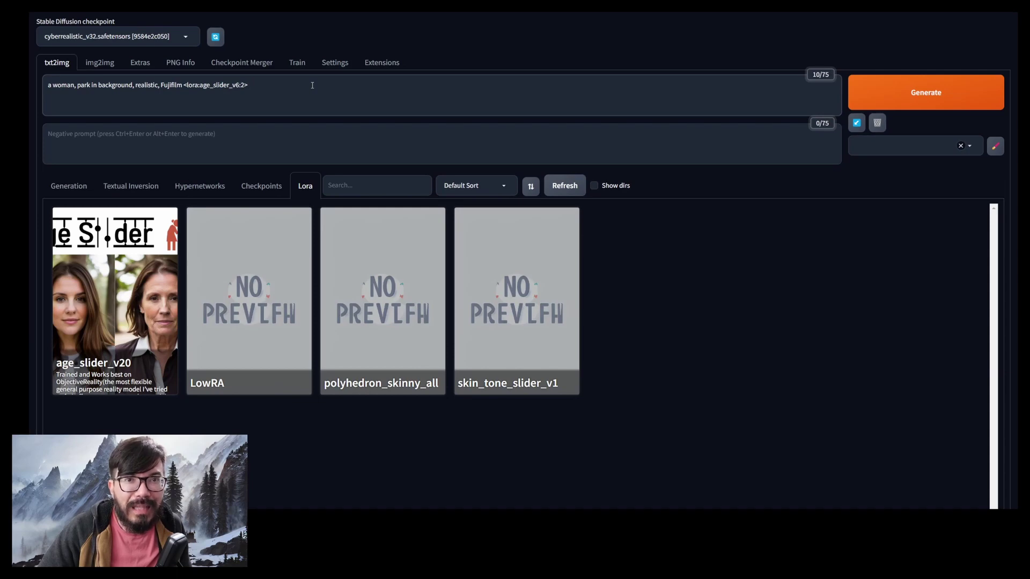
Generate the portrait with the age slider Lora applied at weight 2 and inspect the image
{"action": "left_click", "coordinate": [67, 185]}
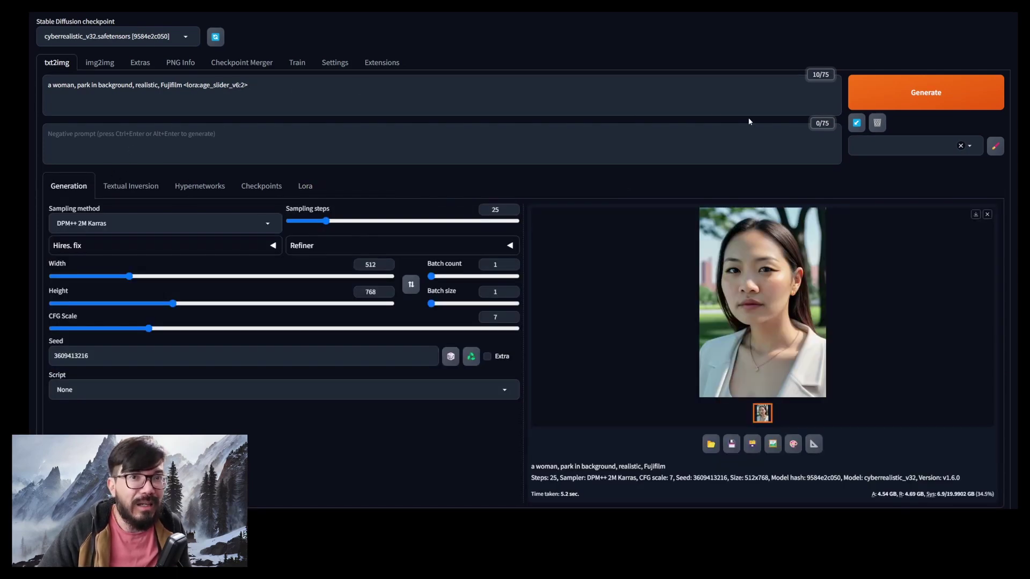
{"action": "left_click", "coordinate": [864, 105]}
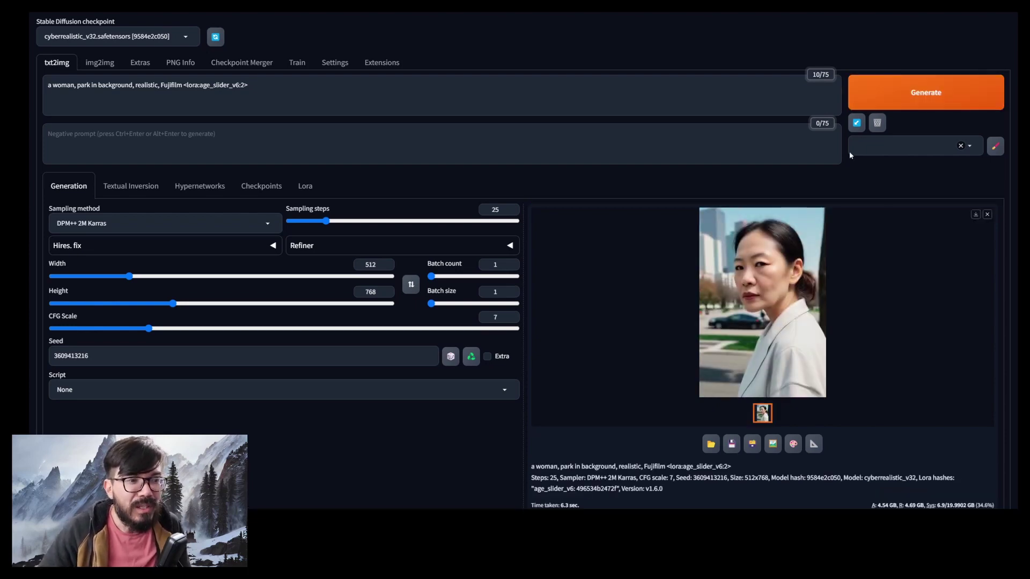
{"action": "left_click", "coordinate": [753, 278]}
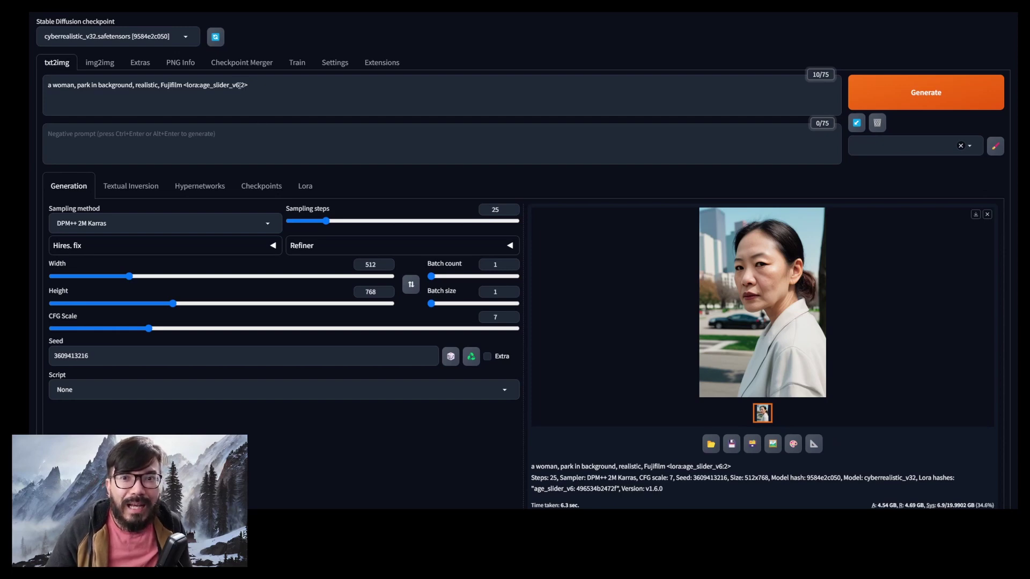
Examine the recommended working range in the description of the age_slider_v20 Lora's metadata
{"action": "left_click", "coordinate": [306, 187]}
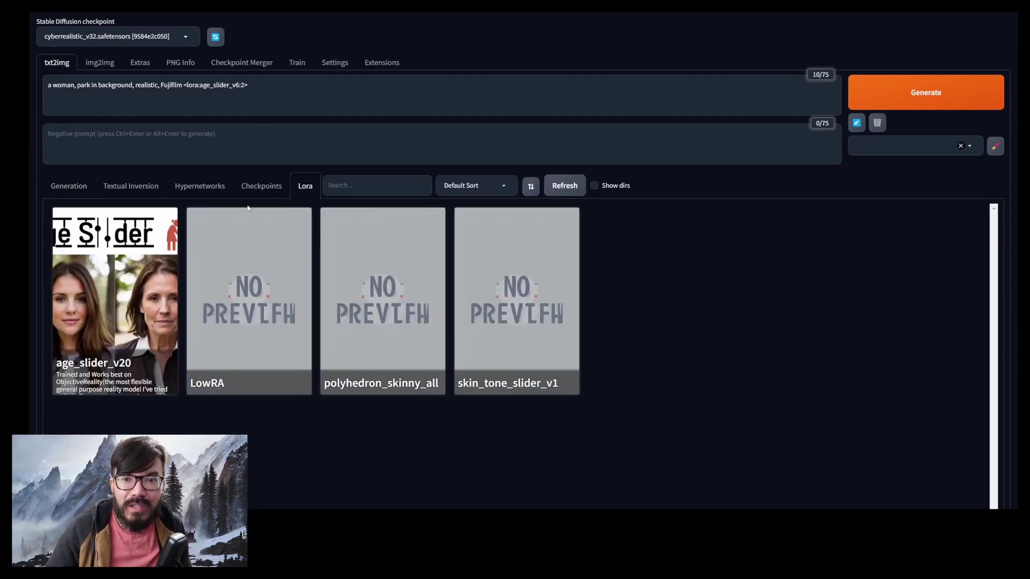
{"action": "left_click", "coordinate": [169, 222]}
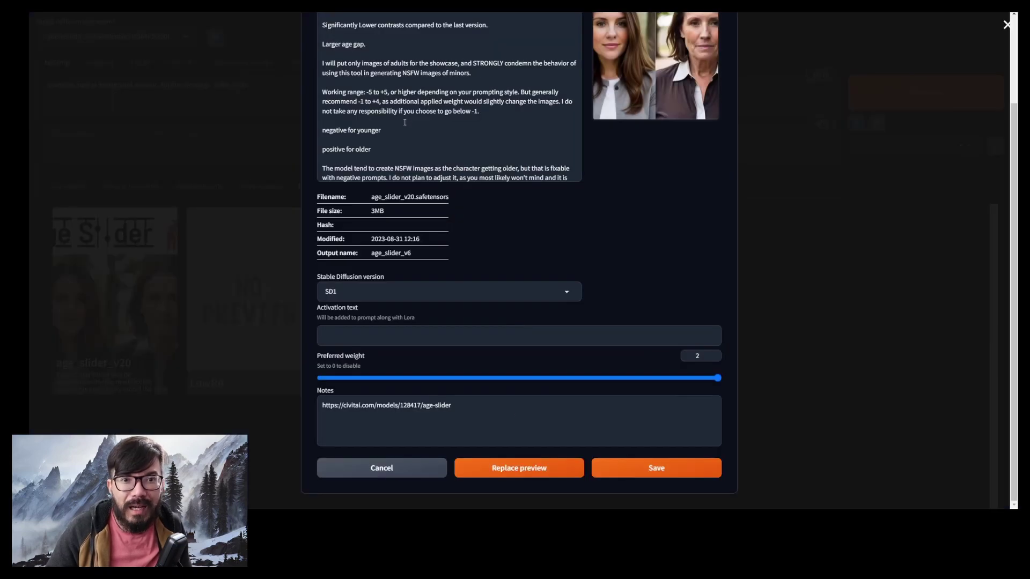
{"action": "scroll", "coordinate": [404, 124], "scroll_direction": "up", "scroll_amount": 3}
{"action": "left_click_drag", "start_coordinate": [363, 201], "coordinate": [389, 201]}
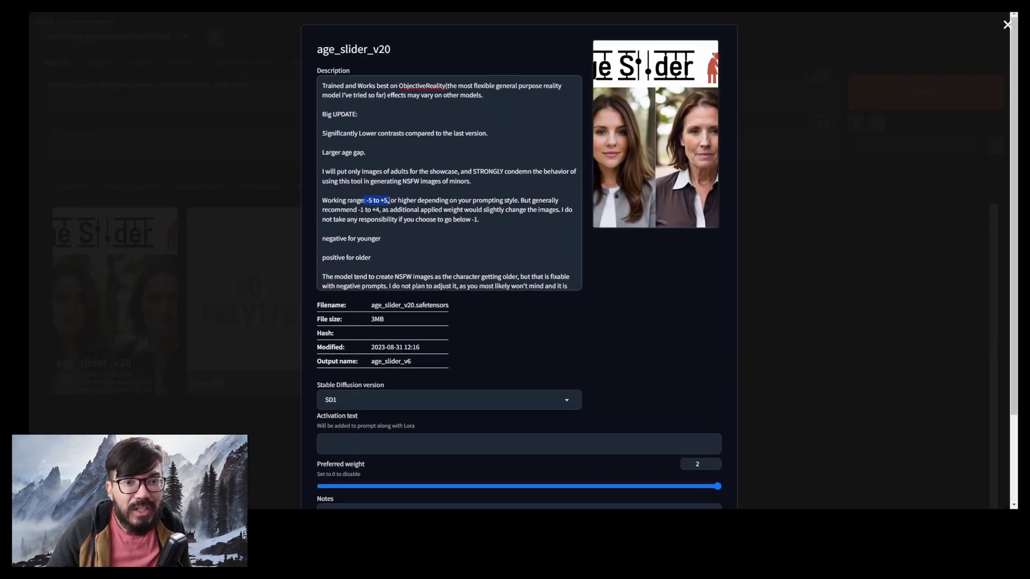
{"action": "left_click", "coordinate": [367, 201]}
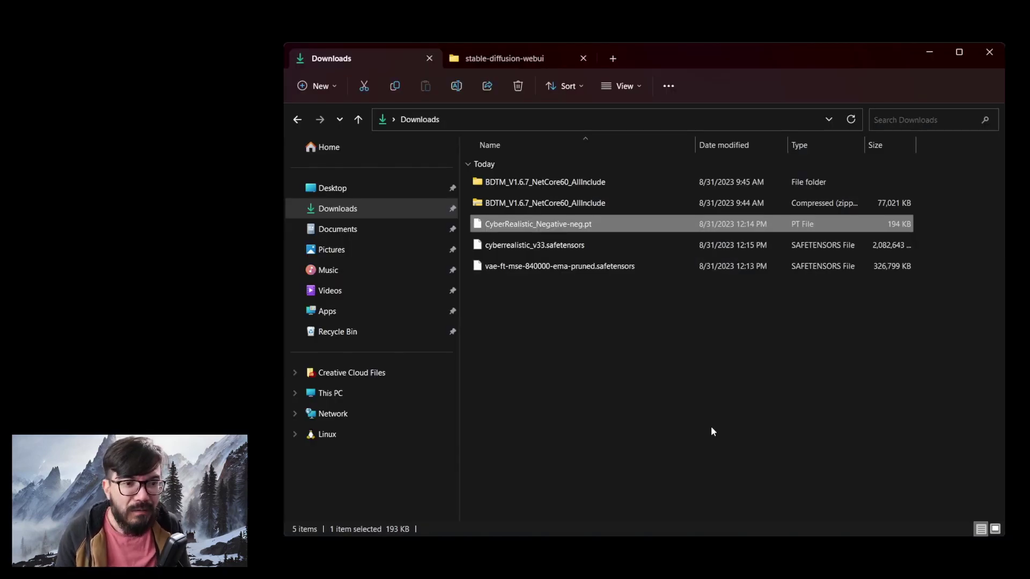
Paste the CyberRealistic_Negative-neg.pt file from Downloads into the stable-diffusion-webui embeddings folder
{"action": "left_click", "coordinate": [489, 55]}
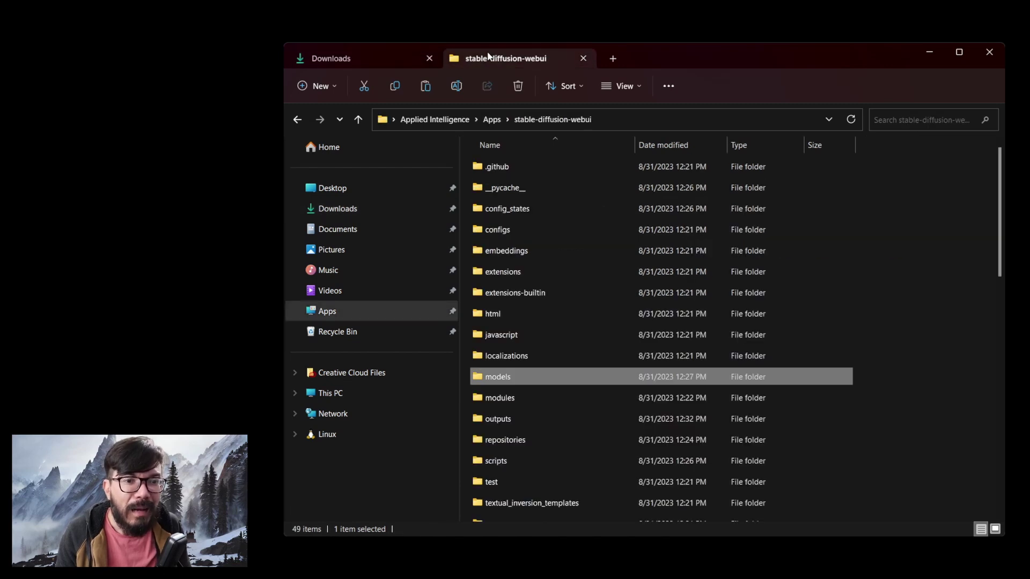
{"action": "double_click", "coordinate": [546, 250]}
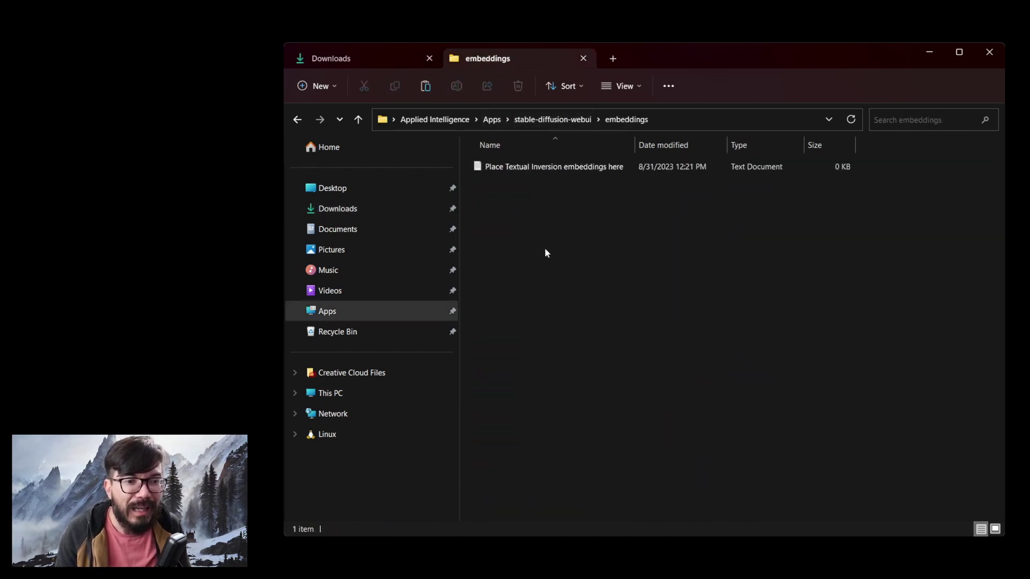
{"action": "key", "text": "ctrl+v"}
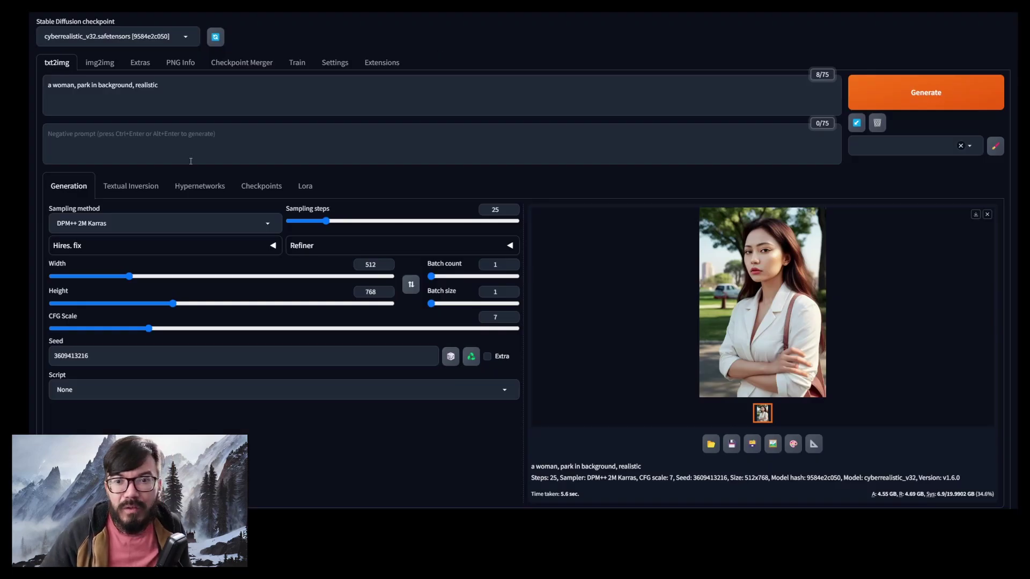
Refresh the web UI's textual inversions and add the CyberRealistic_Negative-neg embedding to the negative prompt
{"action": "left_click", "coordinate": [136, 186]}
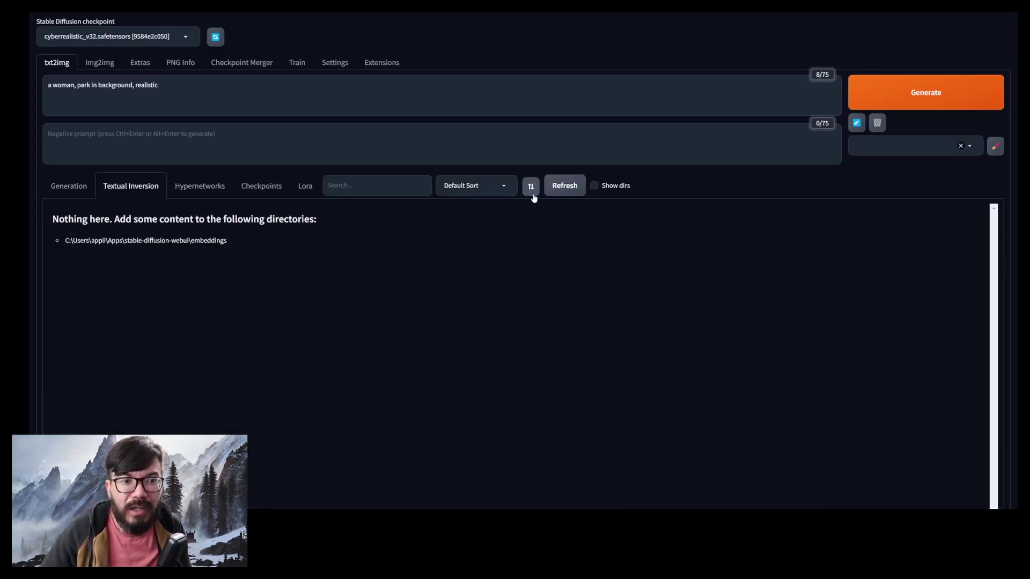
{"action": "left_click", "coordinate": [551, 191]}
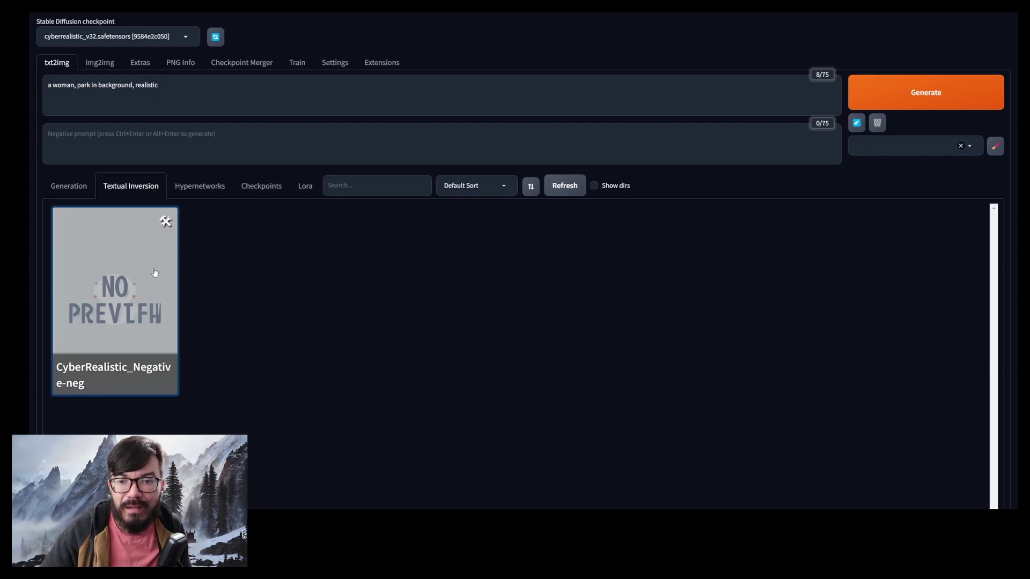
{"action": "left_click", "coordinate": [91, 141]}
{"action": "left_click", "coordinate": [110, 256]}
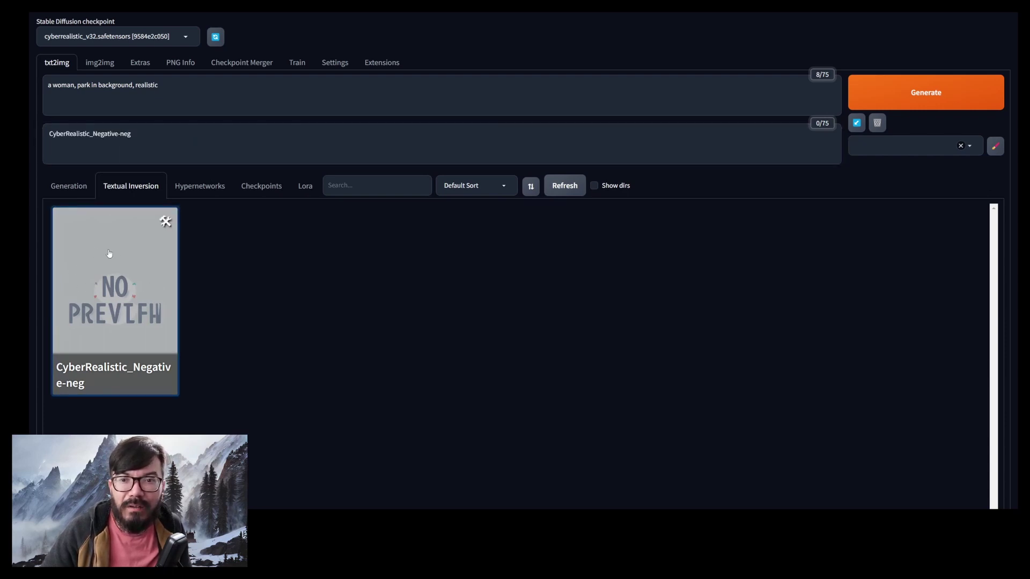
{"action": "left_click_drag", "start_coordinate": [132, 134], "coordinate": [48, 131]}
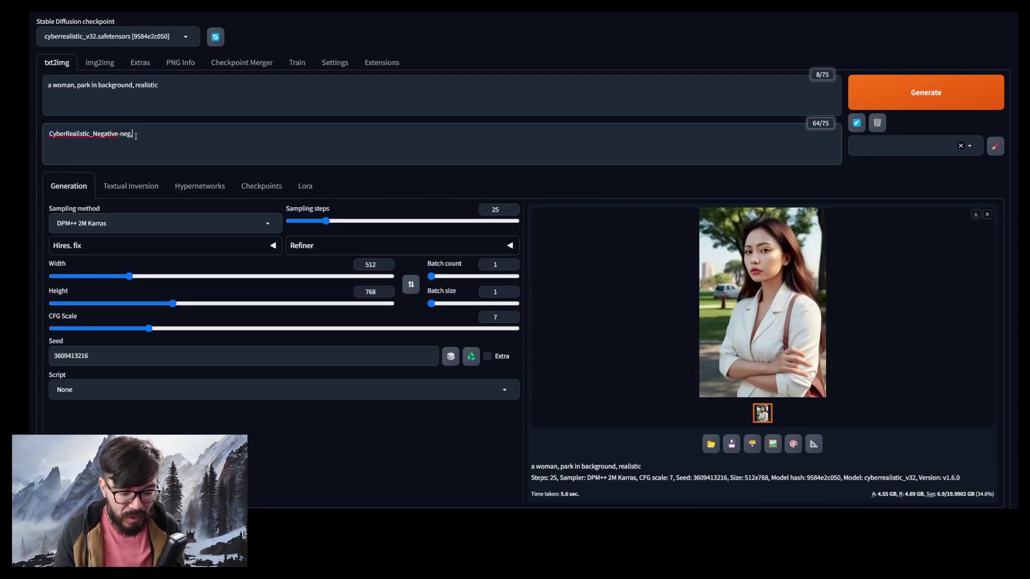
Append "ugly, deformed" to the negative prompt, copy the whole negative prompt and clear it
{"action": "type", "text": "ugly, deformed"}
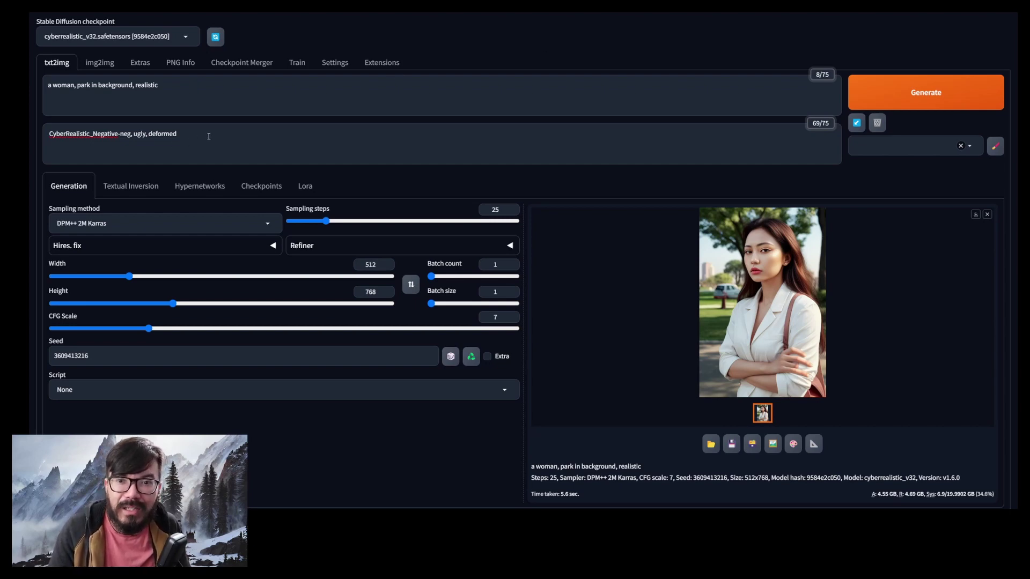
{"action": "left_click_drag", "start_coordinate": [209, 136], "coordinate": [30, 126]}
{"action": "key", "text": "ctrl+c"}
{"action": "key", "text": "BackSpace"}
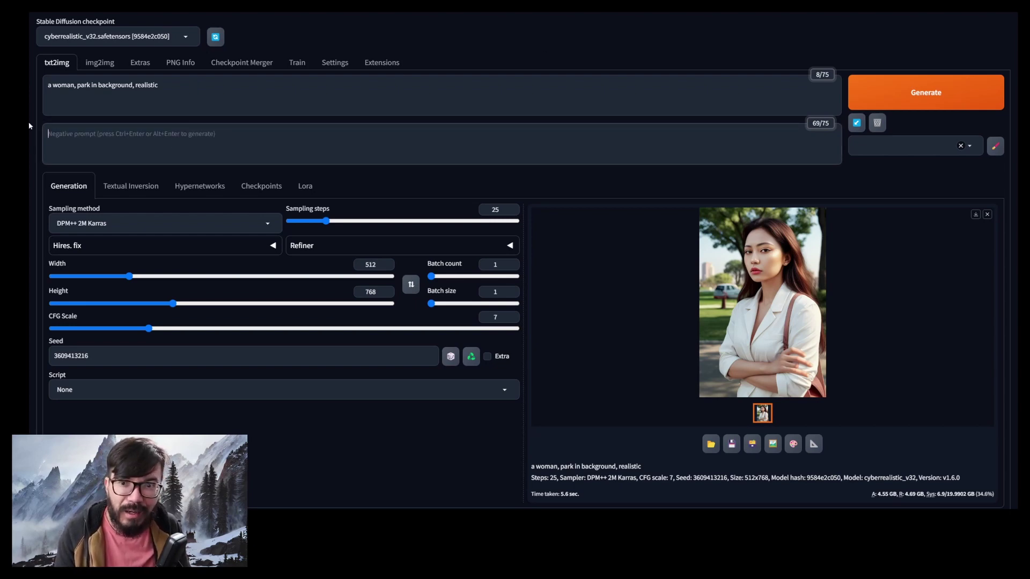
Save a new style "Realistic" with prompt "realistic" and negative prompt "CyberRealistic_Negative-neg, ugly, deformed", and close the style editor
{"action": "left_click", "coordinate": [995, 148]}
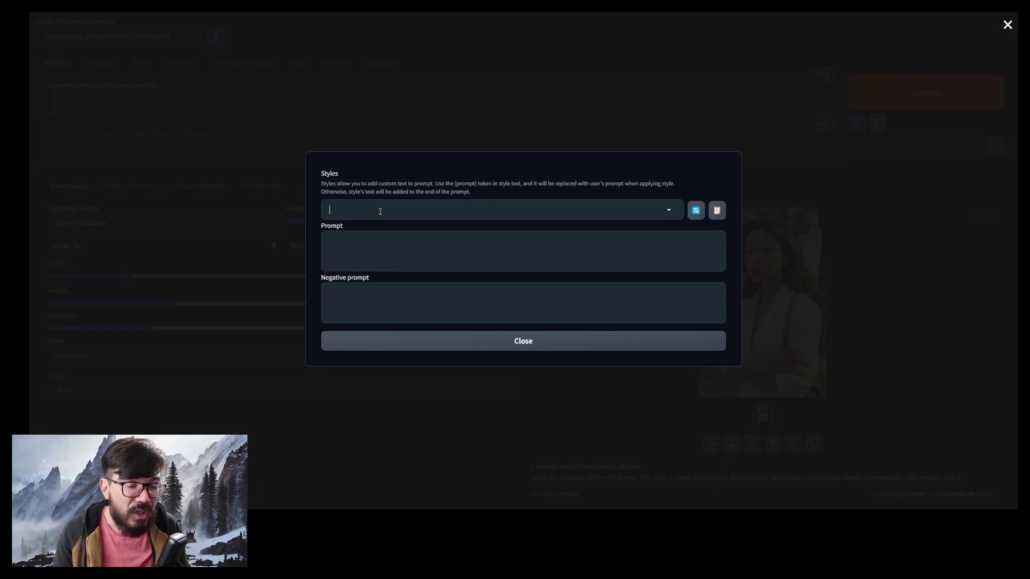
{"action": "type", "text": "Realistic"}
{"action": "left_click", "coordinate": [361, 301]}
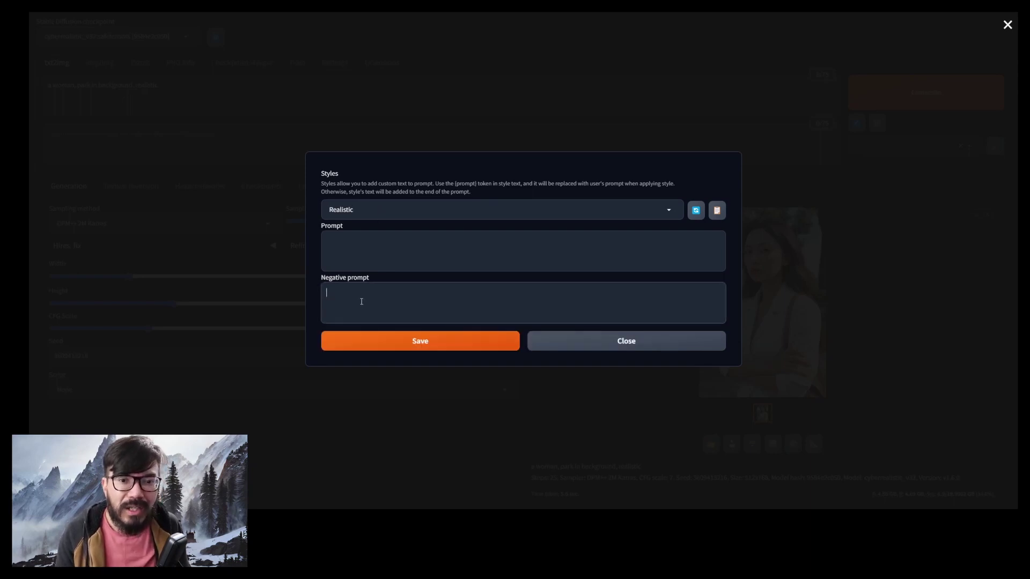
{"action": "key", "text": "ctrl+v"}
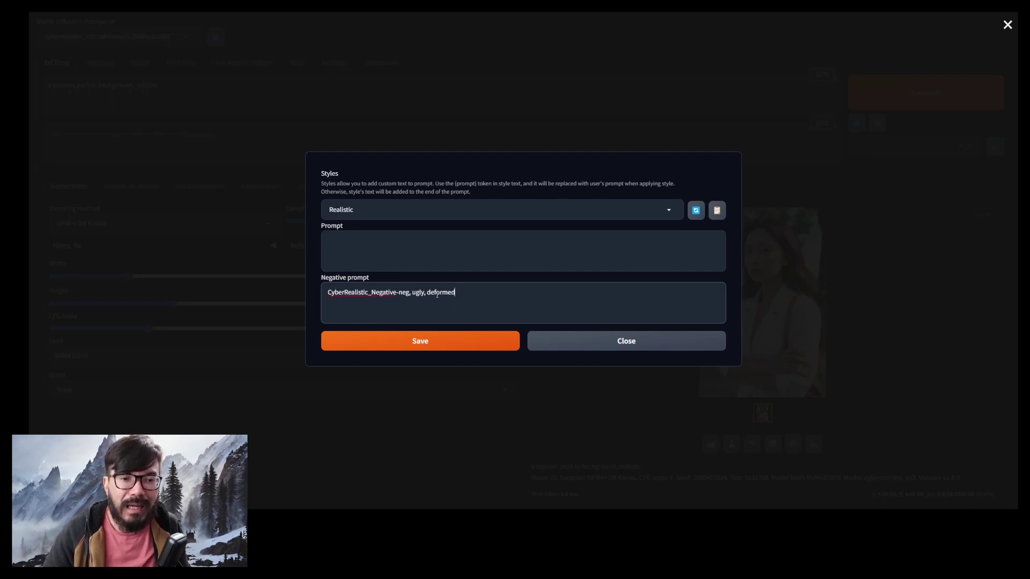
{"action": "left_click", "coordinate": [385, 245]}
{"action": "type", "text": "realistic"}
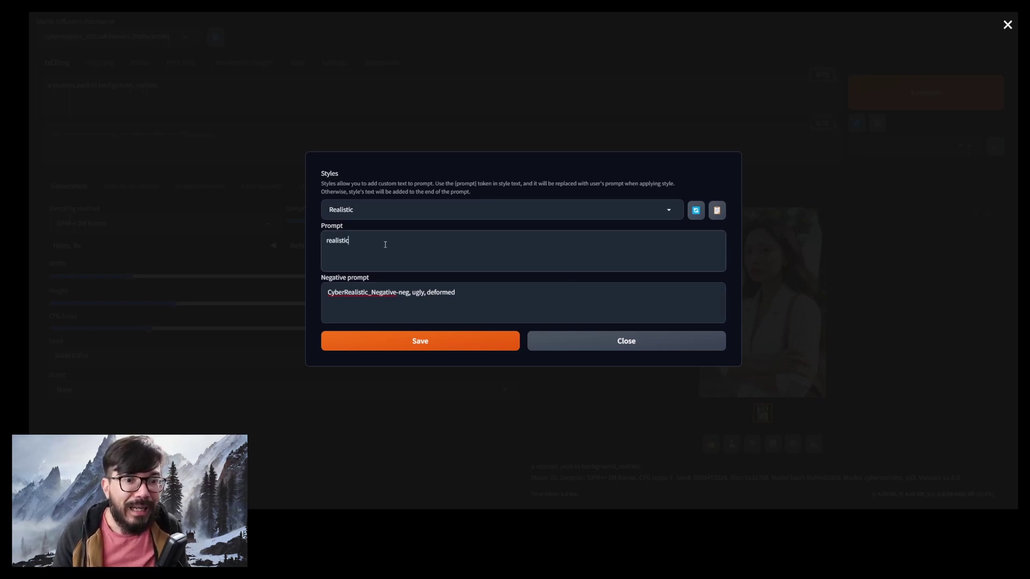
{"action": "left_click", "coordinate": [443, 345]}
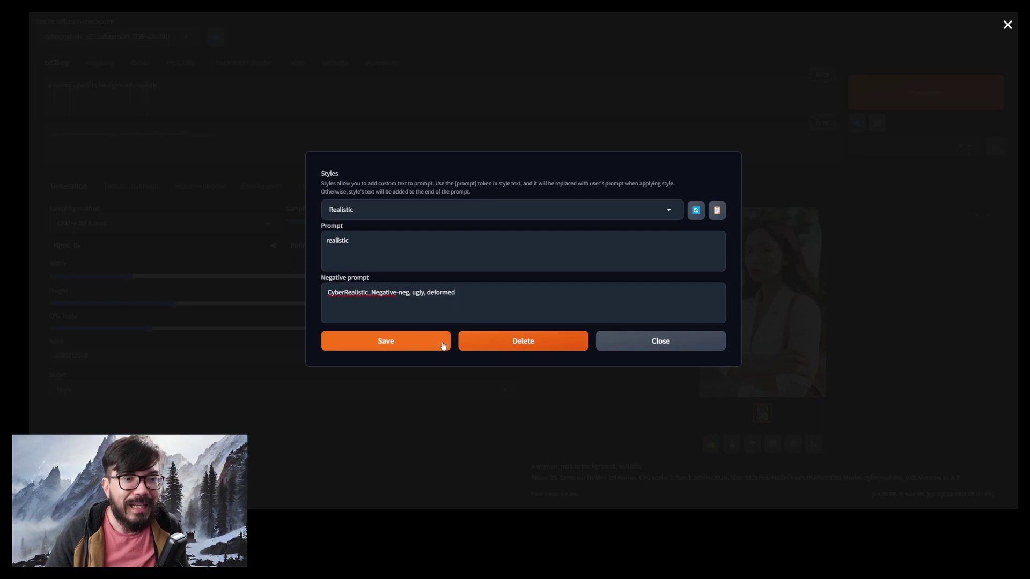
{"action": "left_click", "coordinate": [609, 348]}
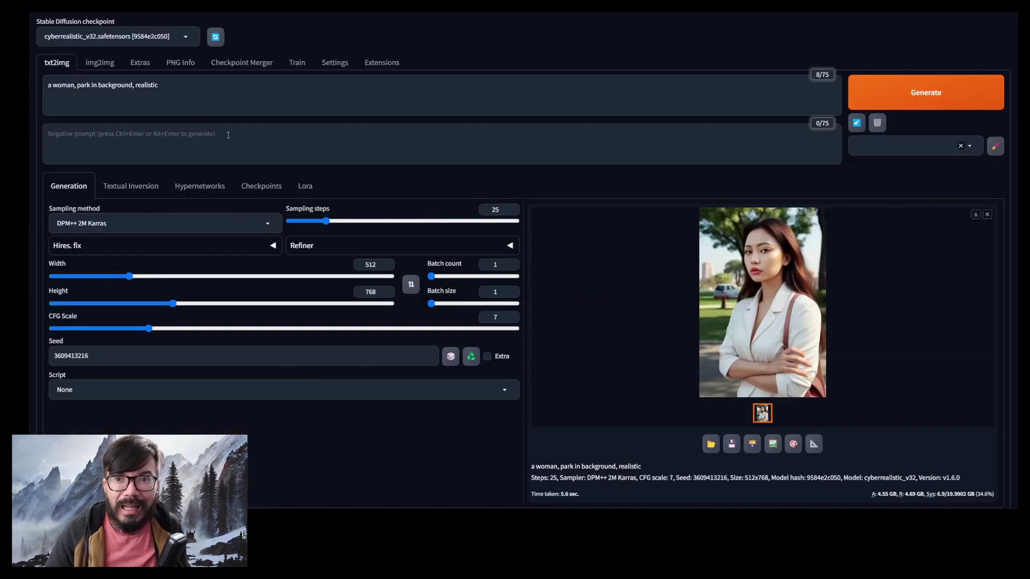
Remove ", realistic" from the prompt so that it reads "a woman, park in background"
{"action": "left_click_drag", "start_coordinate": [134, 85], "coordinate": [161, 83]}
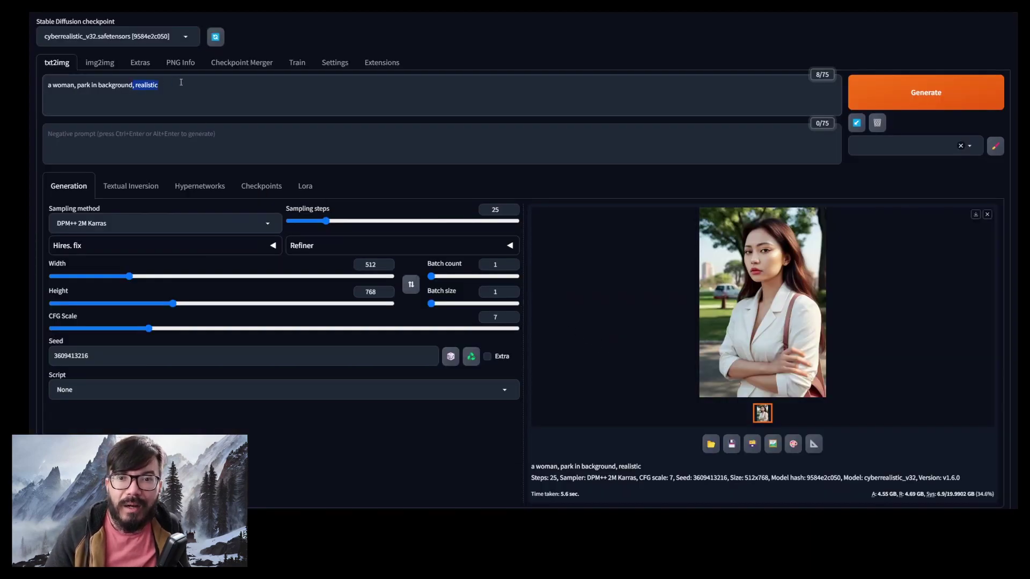
{"action": "key", "text": "BackSpace"}
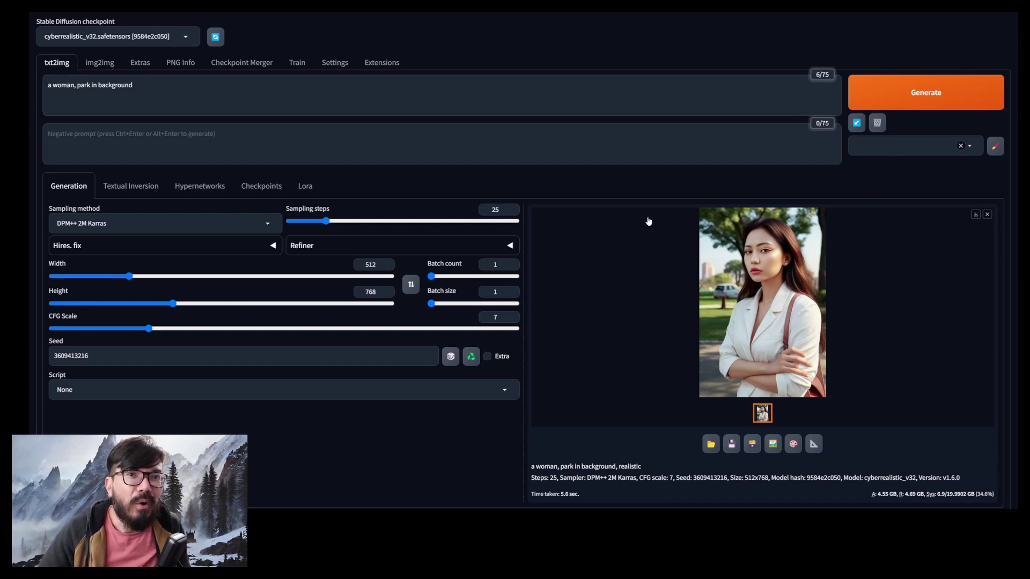
{"action": "left_click", "coordinate": [320, 138]}
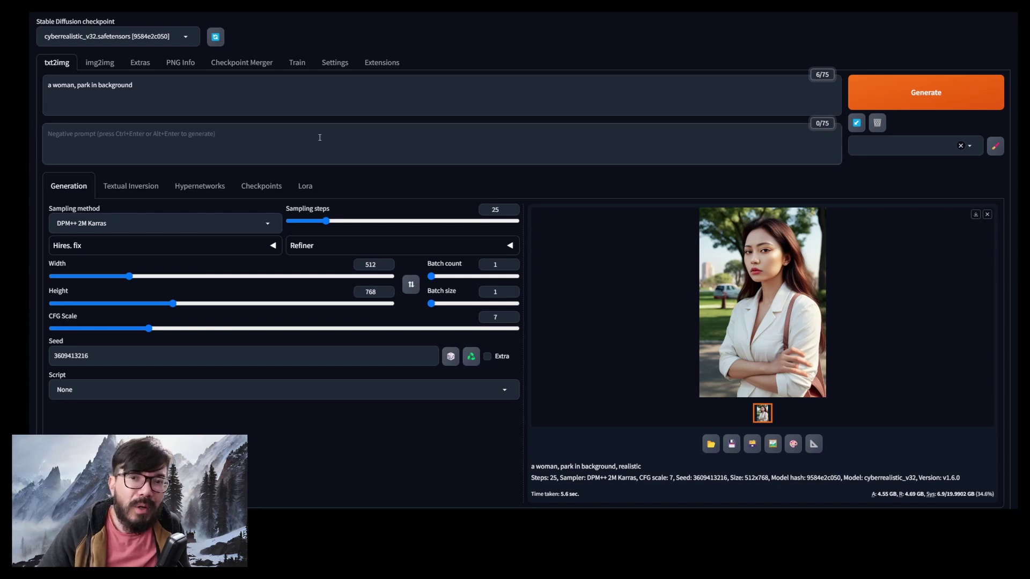
{"action": "left_click", "coordinate": [277, 89]}
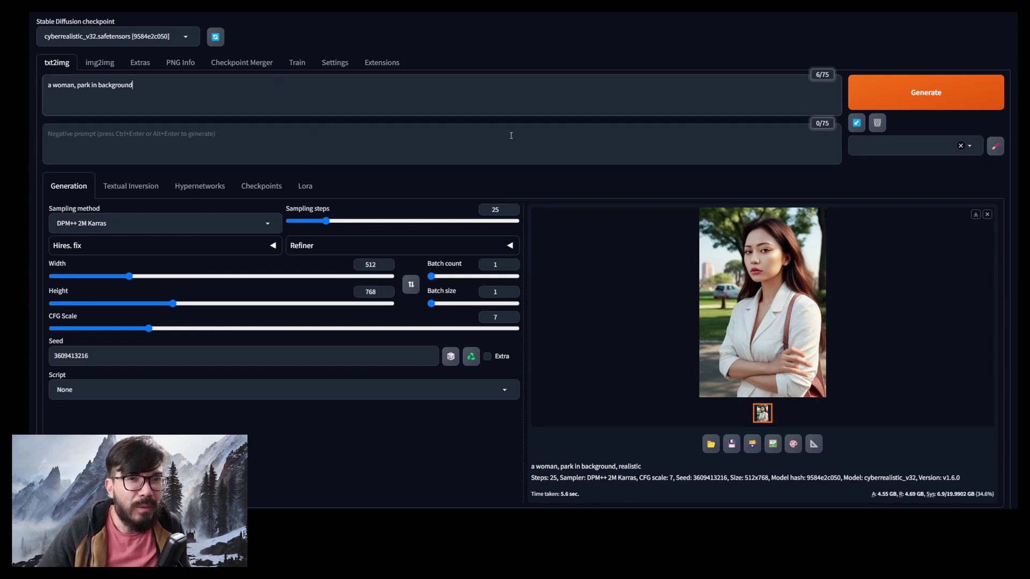
Select the Realistic style, generate the image with it and view the result at full size
{"action": "left_click", "coordinate": [968, 147]}
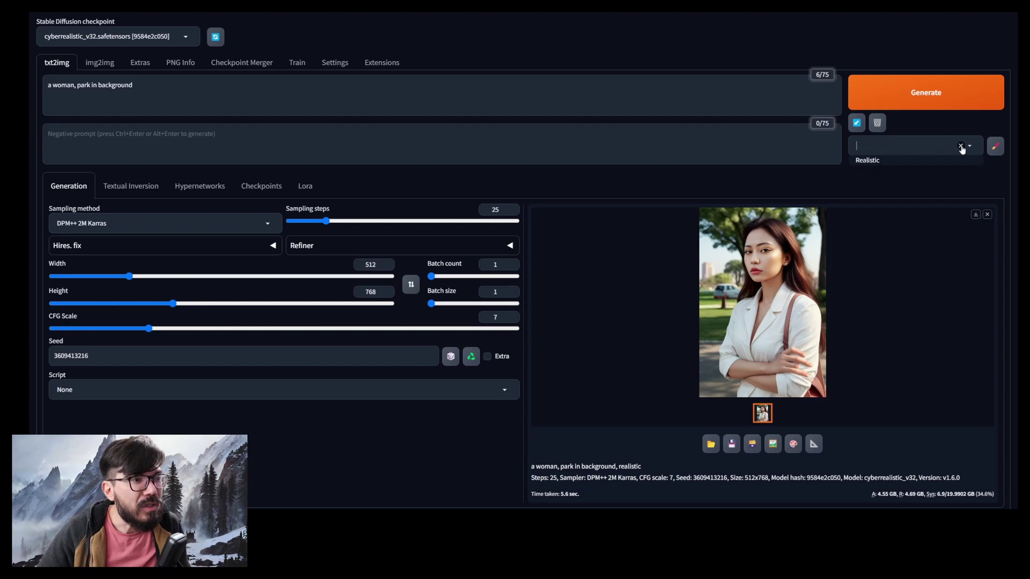
{"action": "left_click", "coordinate": [872, 161]}
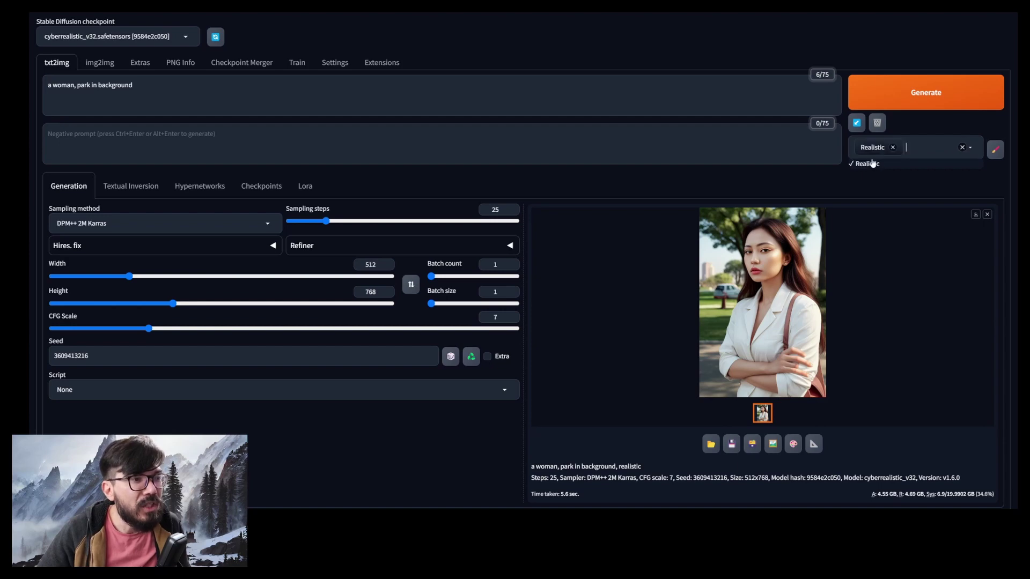
{"action": "left_click", "coordinate": [888, 100]}
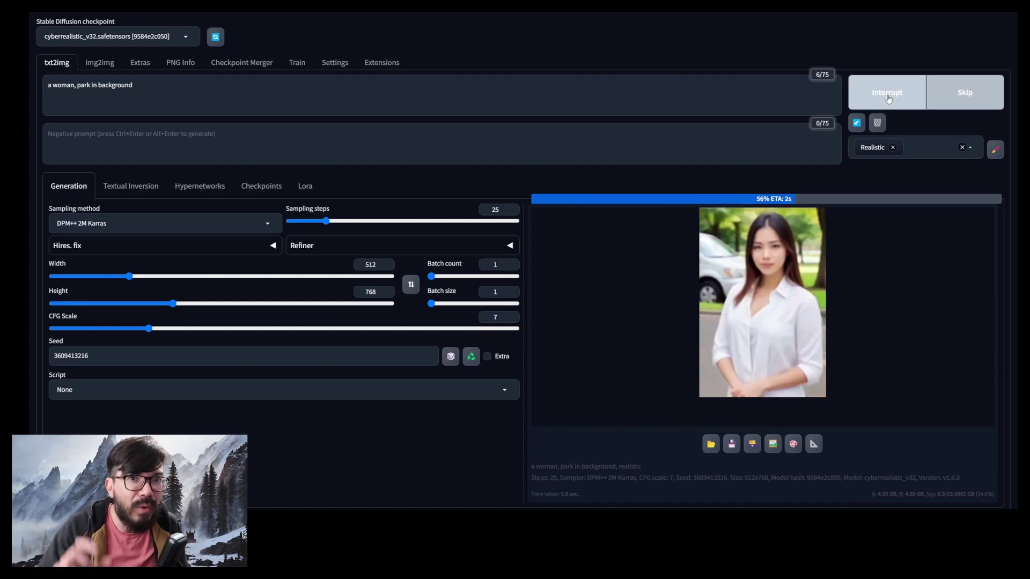
{"action": "left_click", "coordinate": [857, 201]}
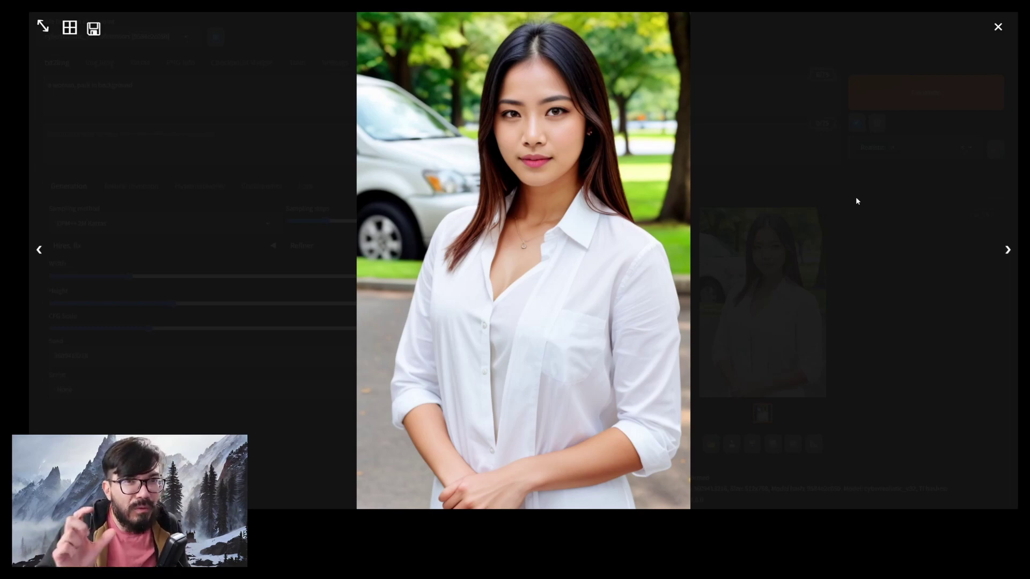
{"action": "left_click", "coordinate": [856, 201]}
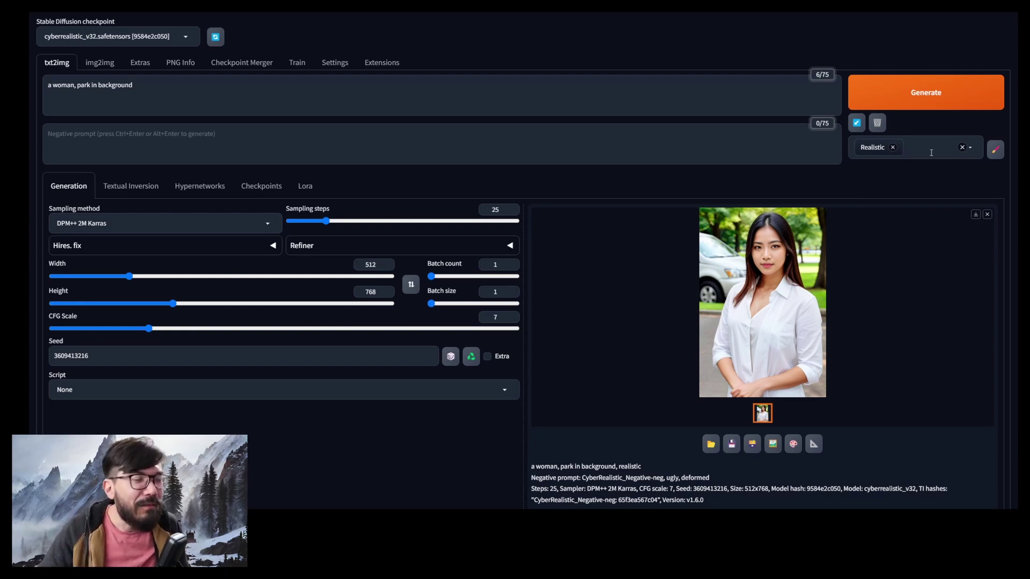
Extend the Realistic style's prompt to "realistic, Fujifilm" and save the style
{"action": "left_click", "coordinate": [996, 151]}
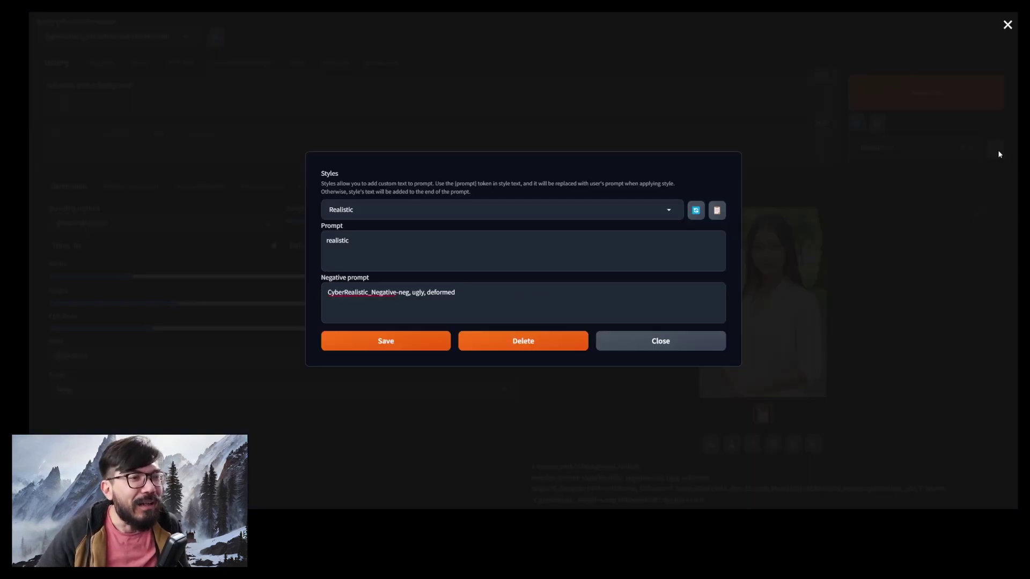
{"action": "left_click", "coordinate": [406, 239]}
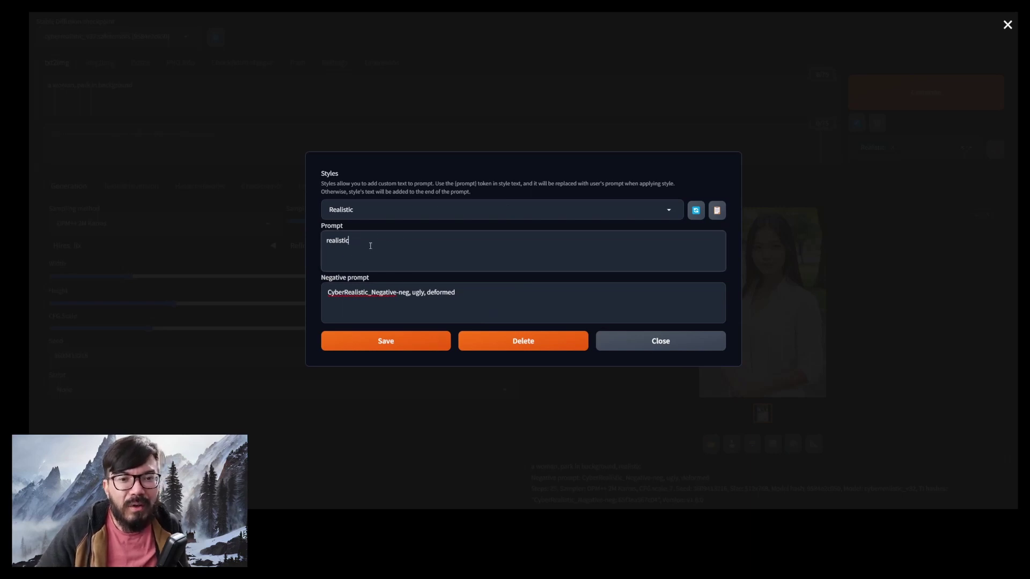
{"action": "type", "text": ", Fujifilm"}
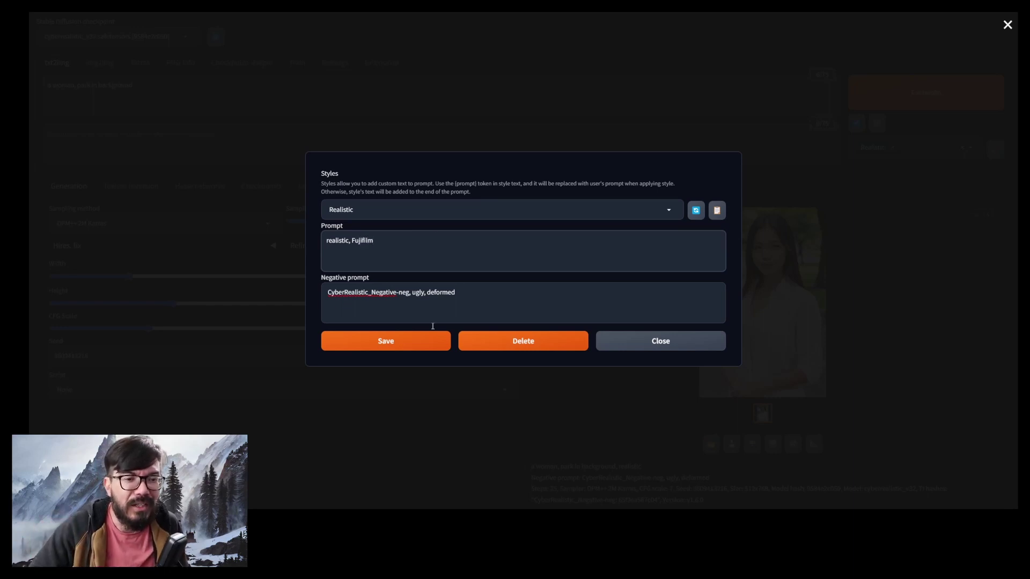
{"action": "left_click", "coordinate": [422, 343]}
{"action": "left_click", "coordinate": [630, 349]}
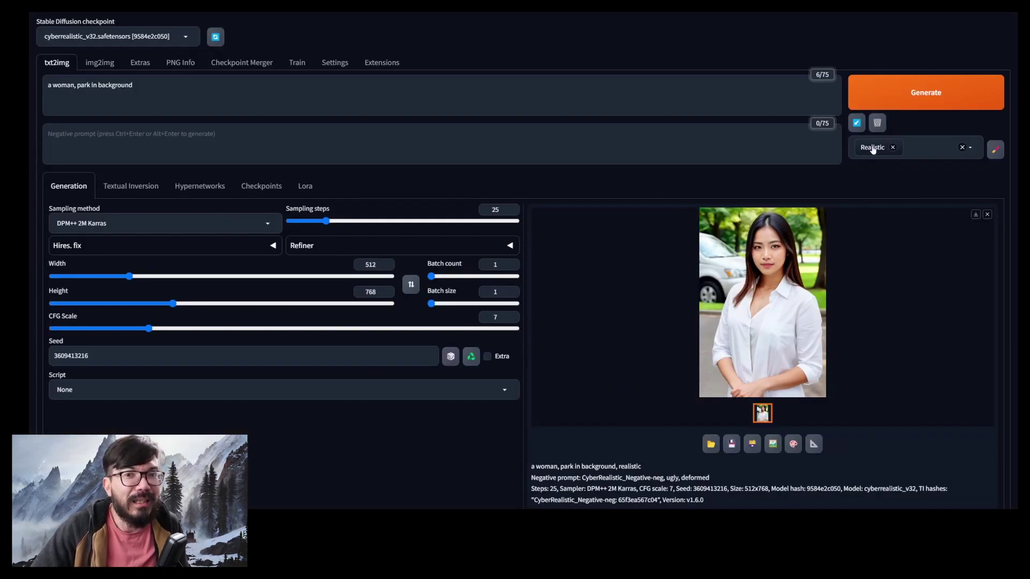
Generate the image with the updated Realistic style and check the style's terms in the generation info
{"action": "left_click", "coordinate": [887, 98]}
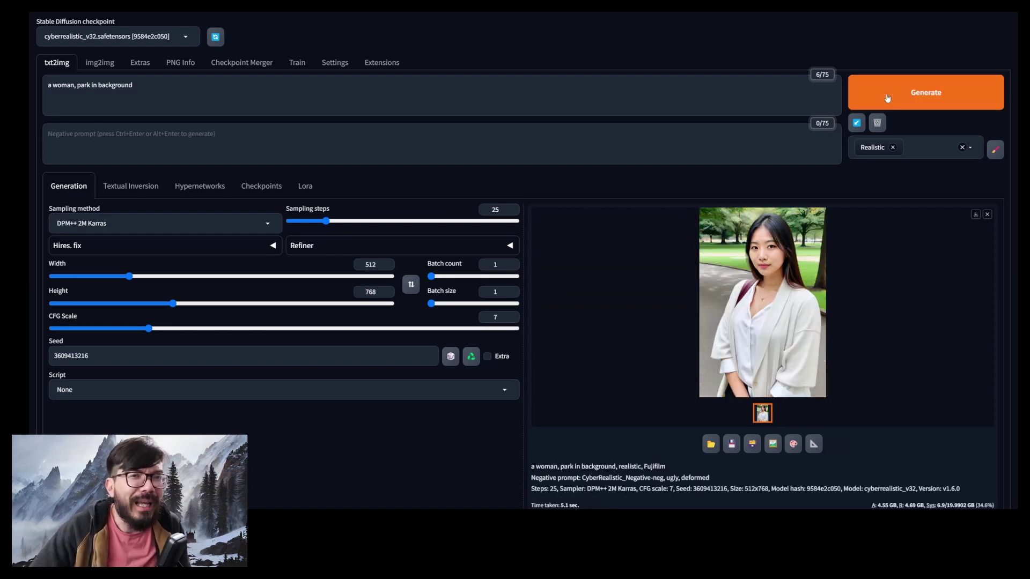
{"action": "scroll", "coordinate": [845, 285], "scroll_direction": "down", "scroll_amount": 2}
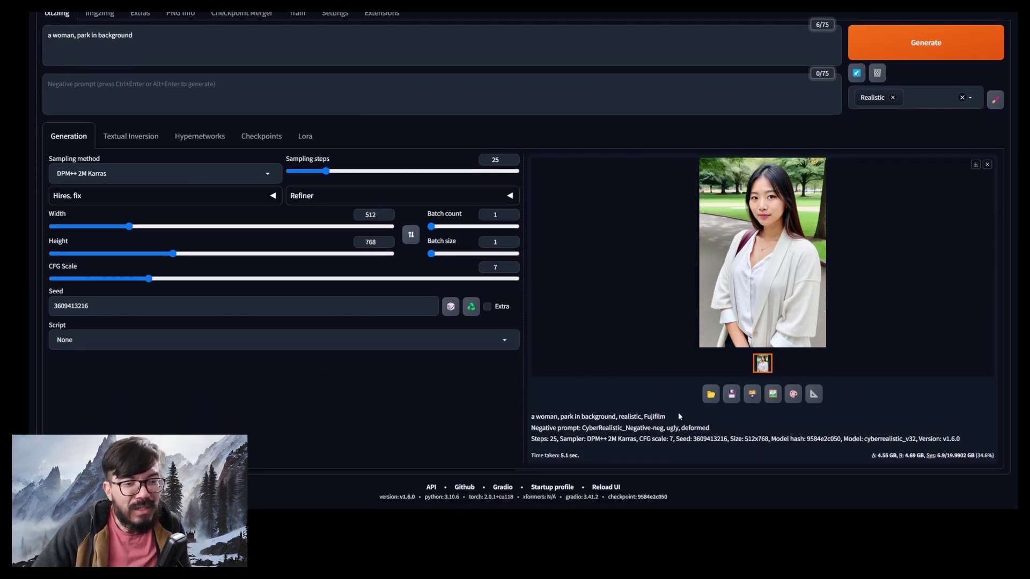
{"action": "left_click_drag", "start_coordinate": [533, 418], "coordinate": [674, 417]}
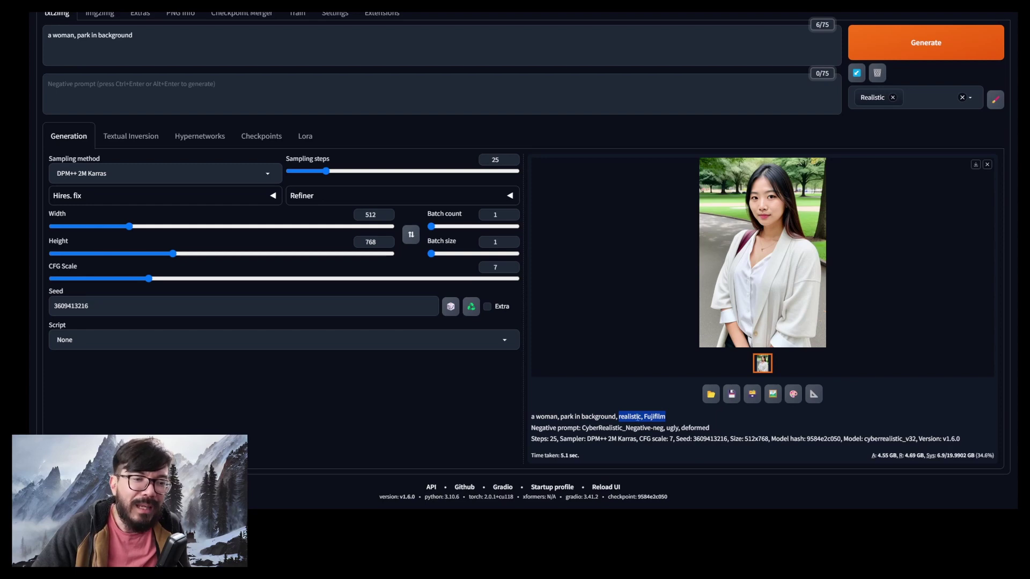
{"action": "scroll", "coordinate": [637, 417], "scroll_direction": "up", "scroll_amount": 2}
{"action": "left_click", "coordinate": [204, 88]}
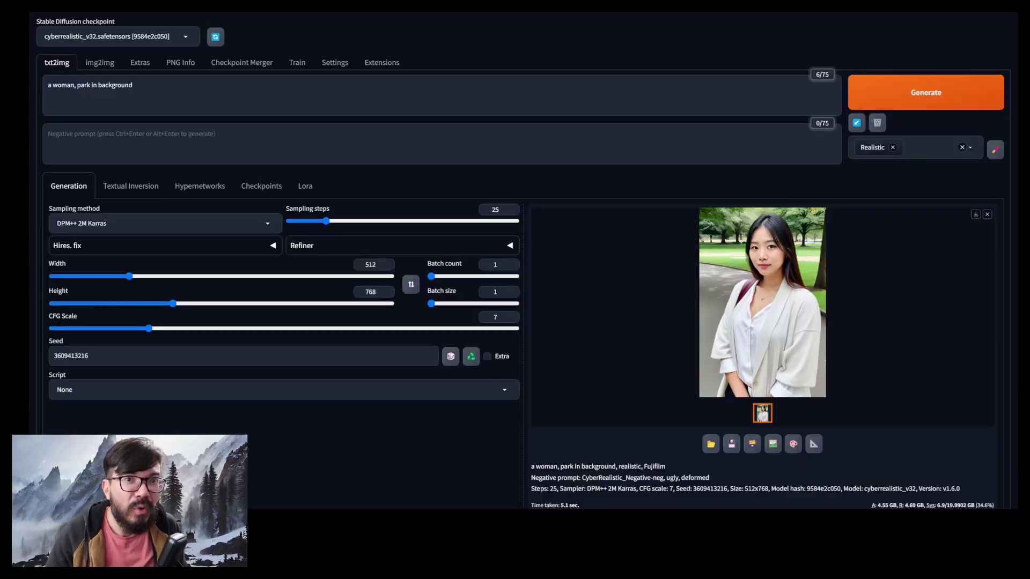
Expand the Hires. fix section and examine the options it offers
{"action": "left_click", "coordinate": [260, 246]}
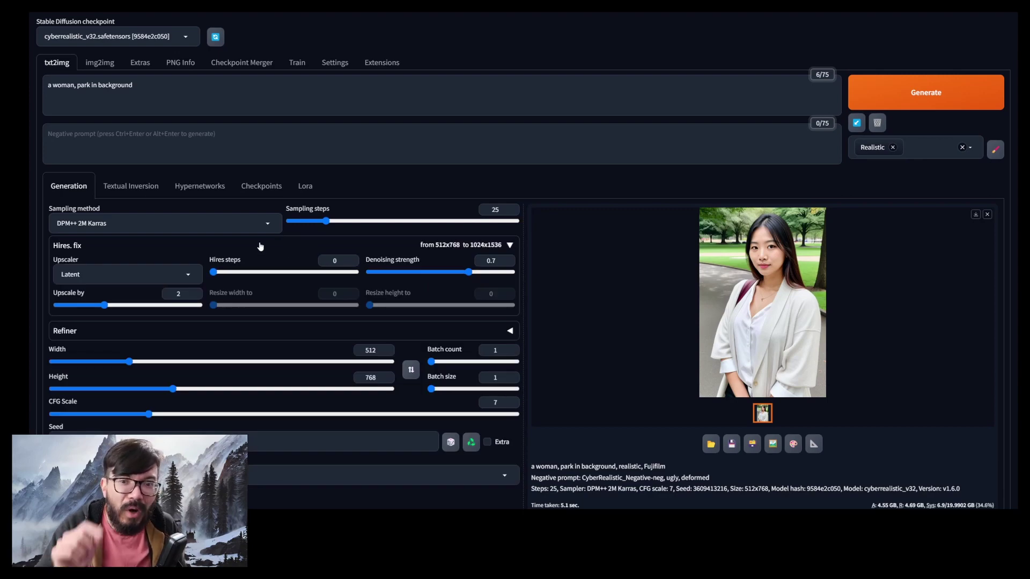
{"action": "left_click", "coordinate": [260, 246]}
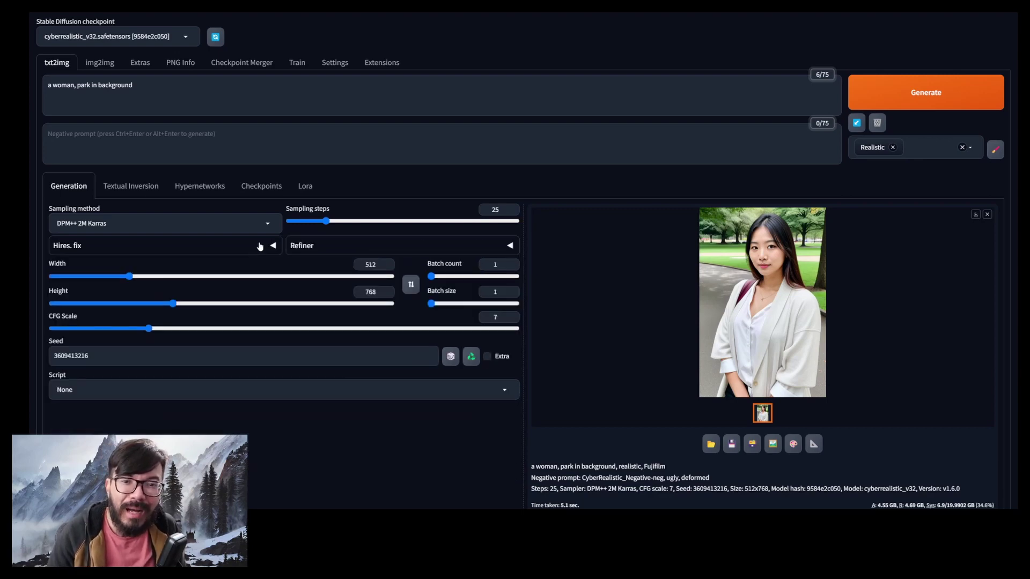
{"action": "left_click", "coordinate": [228, 246]}
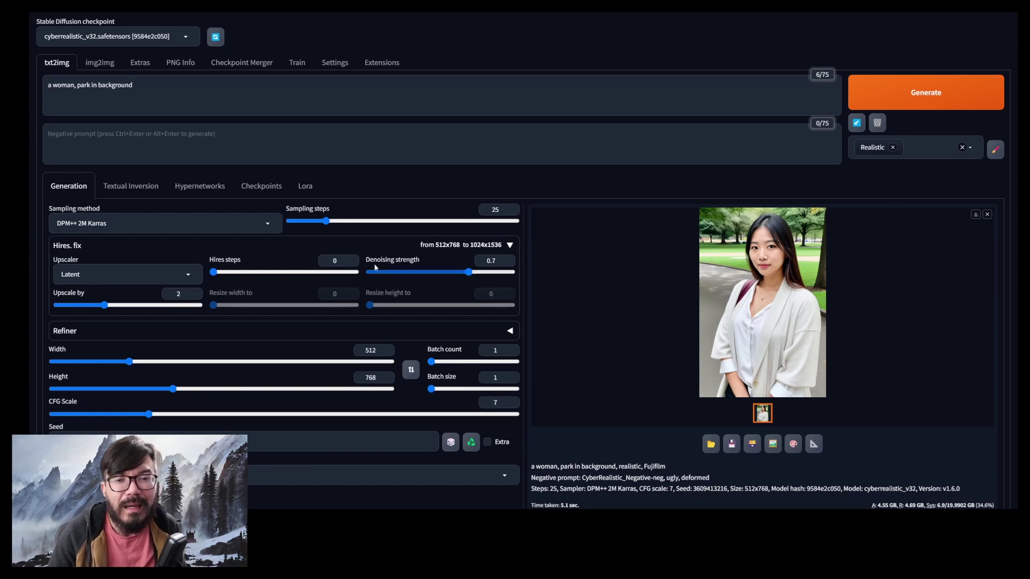
Find "show hires checkpoint" across all settings pages and enable the Hires fix checkpoint and sampler selection and the hires prompt and negative prompt options
{"action": "left_click", "coordinate": [340, 62]}
{"action": "scroll", "coordinate": [95, 407], "scroll_direction": "down", "scroll_amount": 8}
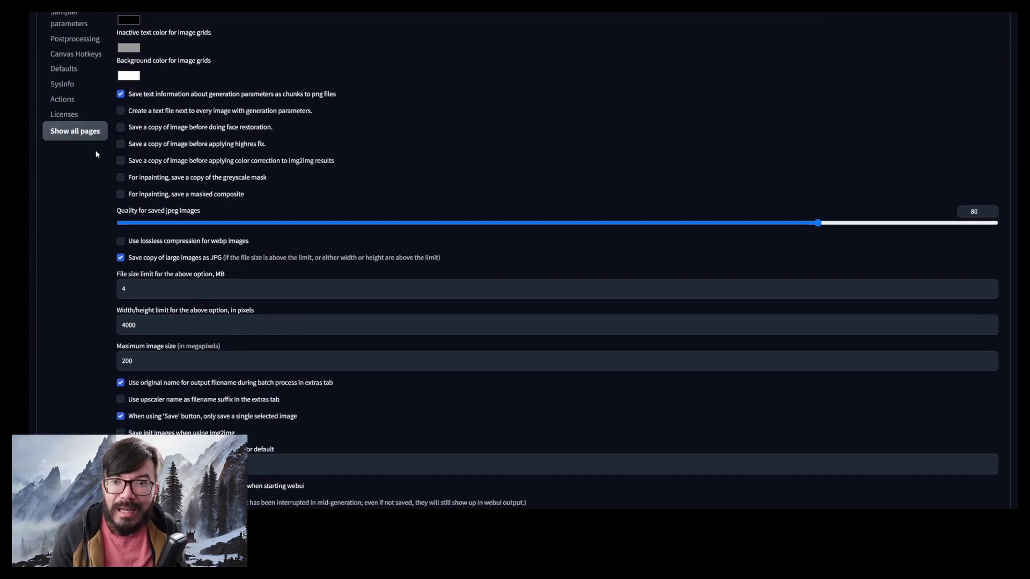
{"action": "key", "text": "ctrl+f"}
{"action": "type", "text": "show hires checkpoint"}
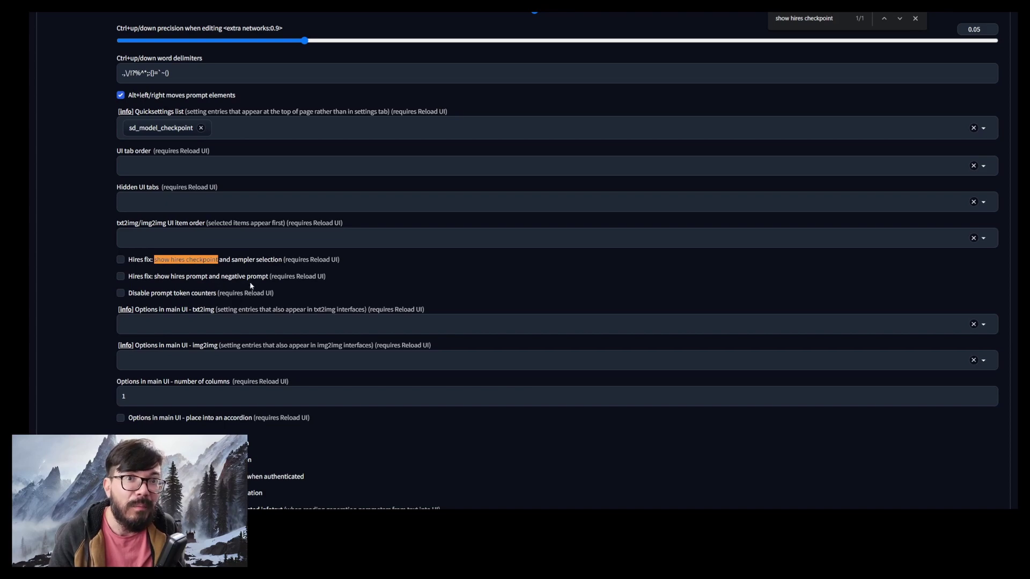
{"action": "left_click", "coordinate": [120, 260]}
{"action": "left_click", "coordinate": [121, 276]}
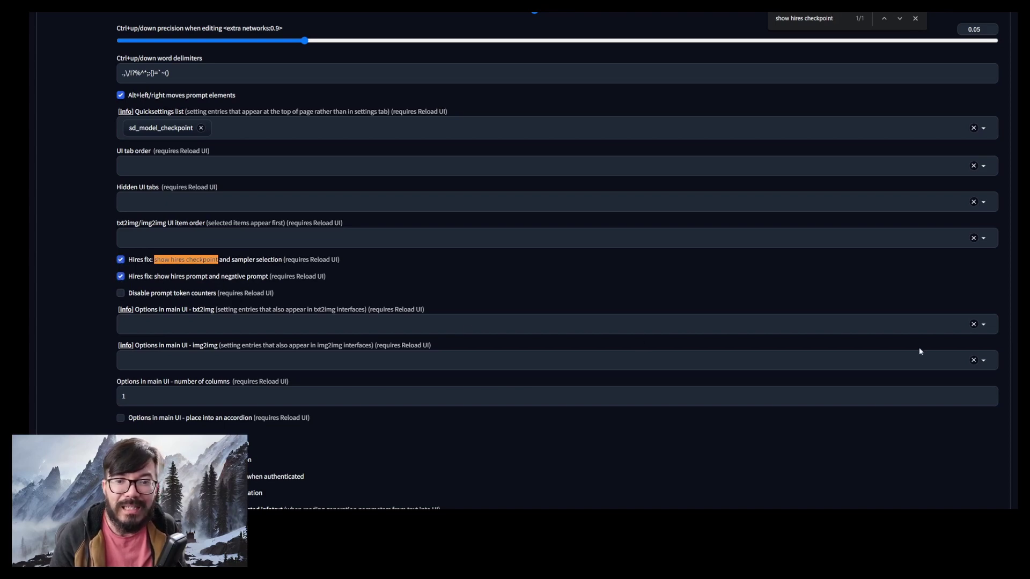
Apply the changed settings and reload the UI
{"action": "scroll", "coordinate": [515, 215], "scroll_direction": "up", "scroll_amount": 15}
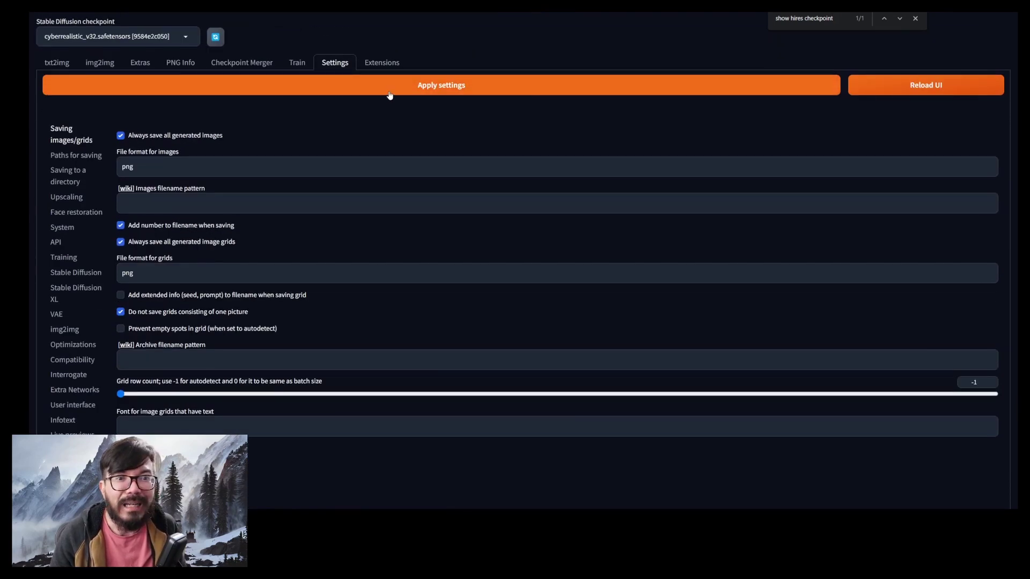
{"action": "left_click", "coordinate": [389, 95]}
{"action": "left_click", "coordinate": [900, 91]}
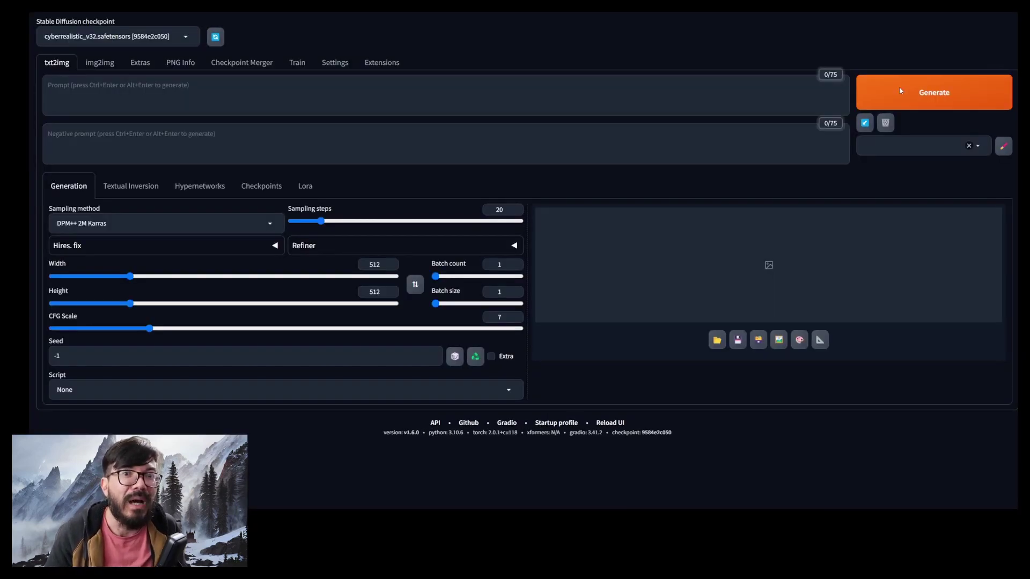
Expand the Hires. fix section and examine the available hires checkpoints, sampling methods and separate prompt fields
{"action": "left_click", "coordinate": [185, 251]}
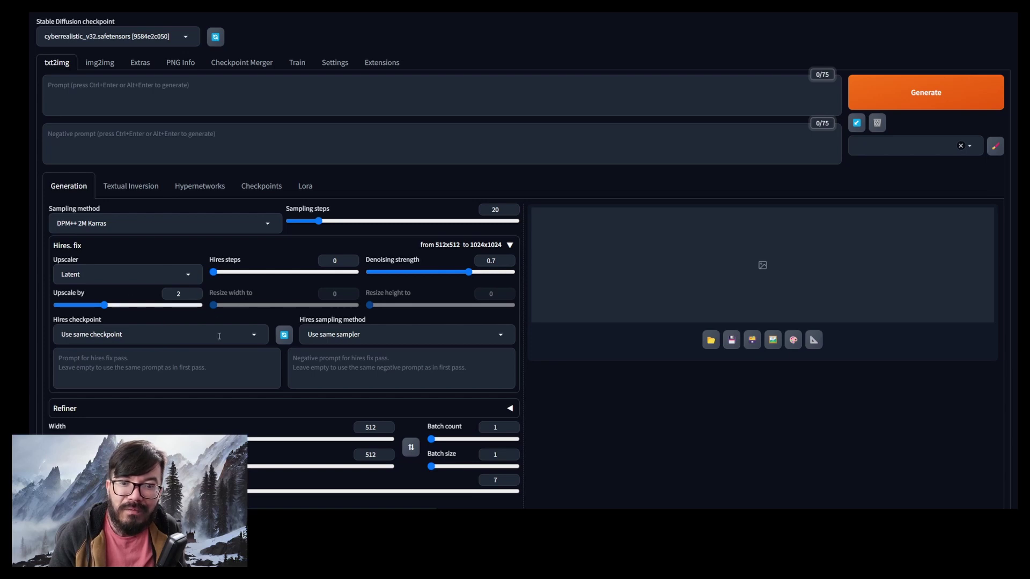
{"action": "left_click", "coordinate": [252, 335]}
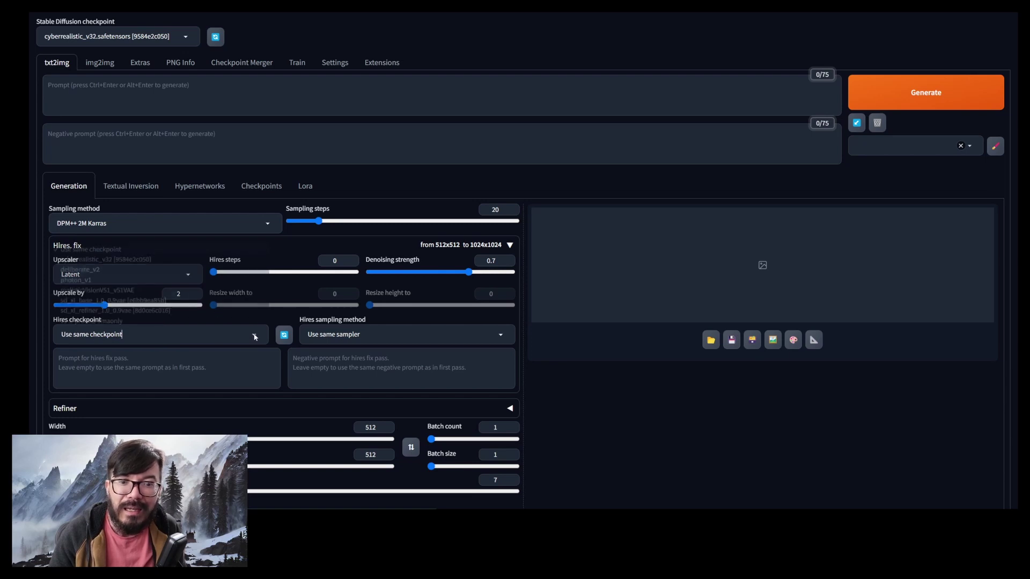
{"action": "left_click", "coordinate": [119, 363]}
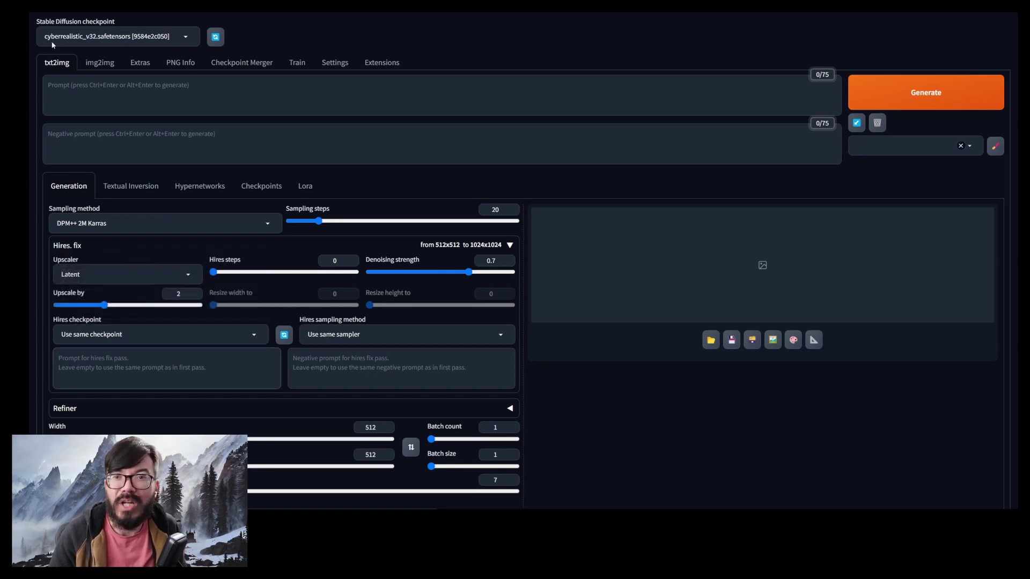
{"action": "left_click", "coordinate": [152, 334]}
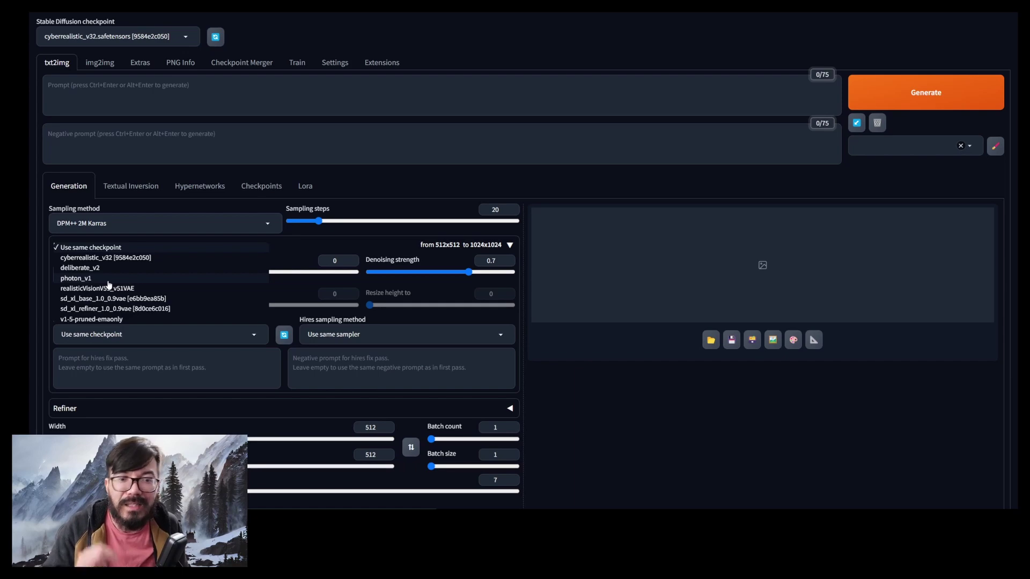
{"action": "left_click", "coordinate": [151, 354]}
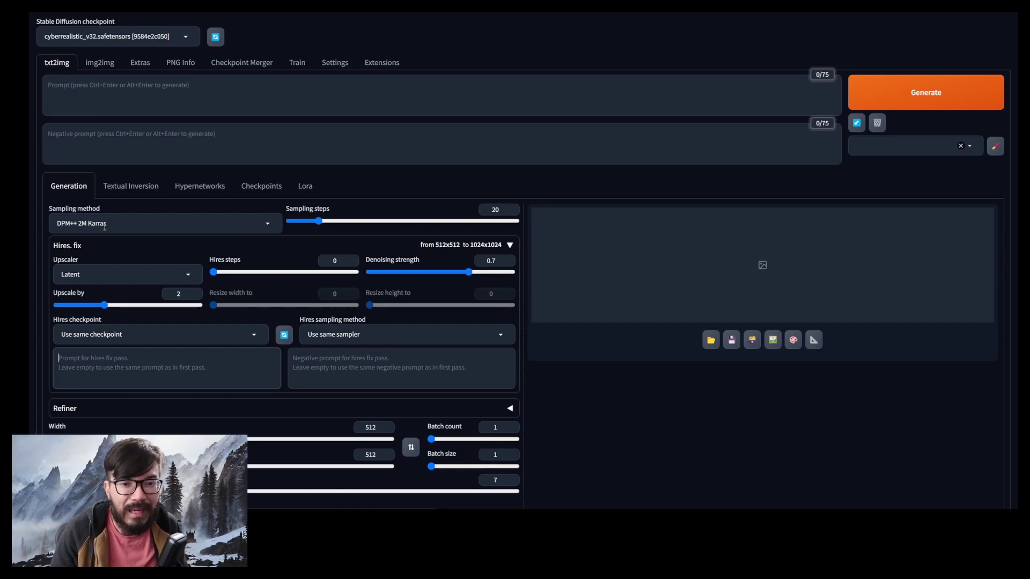
{"action": "left_click", "coordinate": [371, 337]}
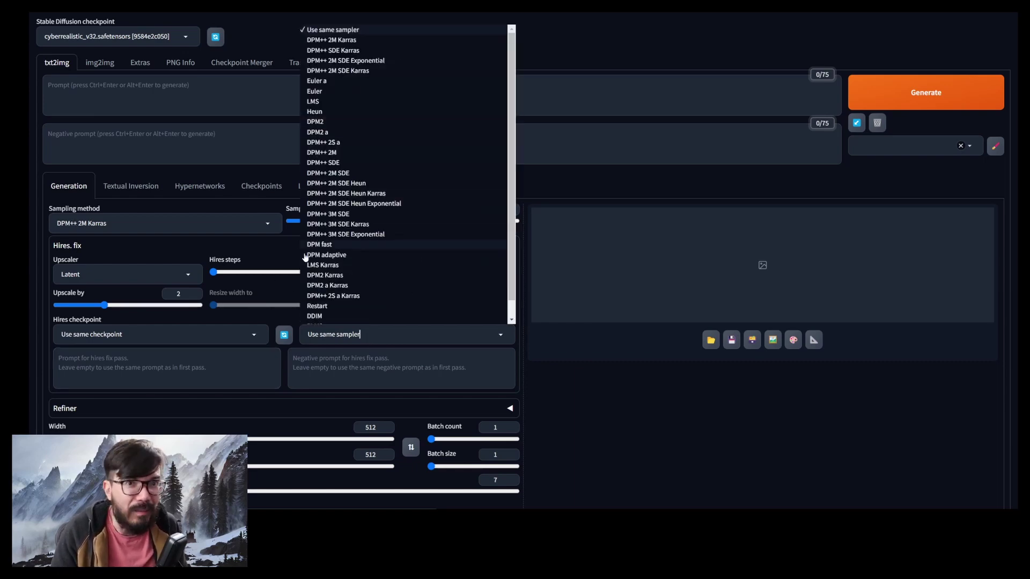
{"action": "left_click", "coordinate": [219, 363]}
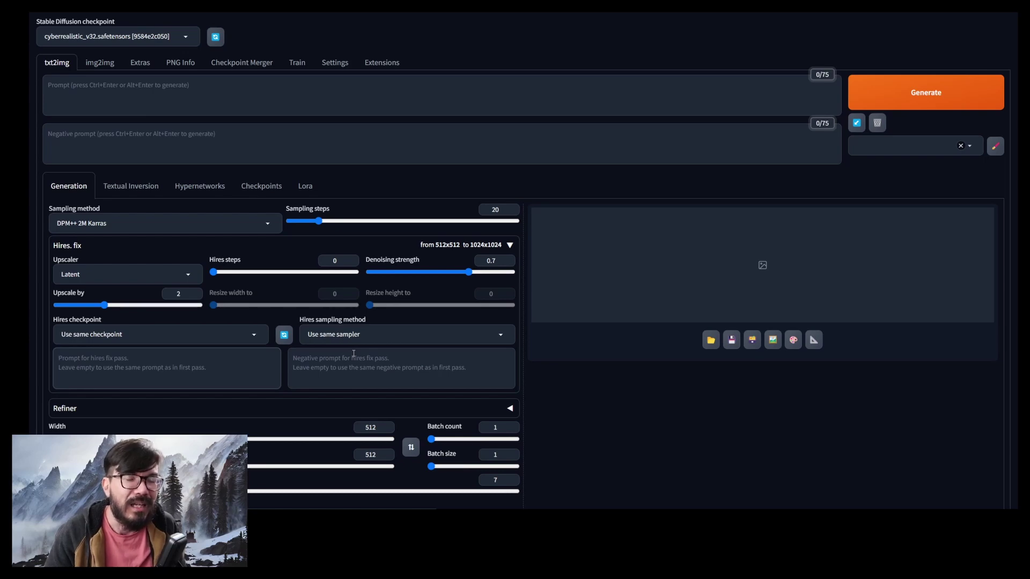
Restore the last generation parameters with the Realistic style and generate the image of a woman in a park
{"action": "left_click", "coordinate": [857, 123]}
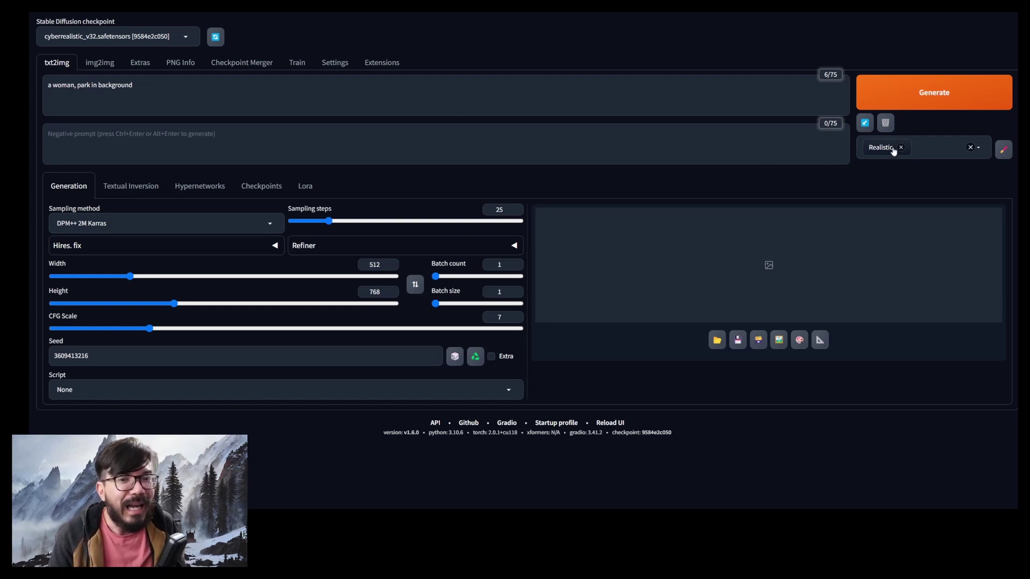
{"action": "left_click", "coordinate": [925, 94]}
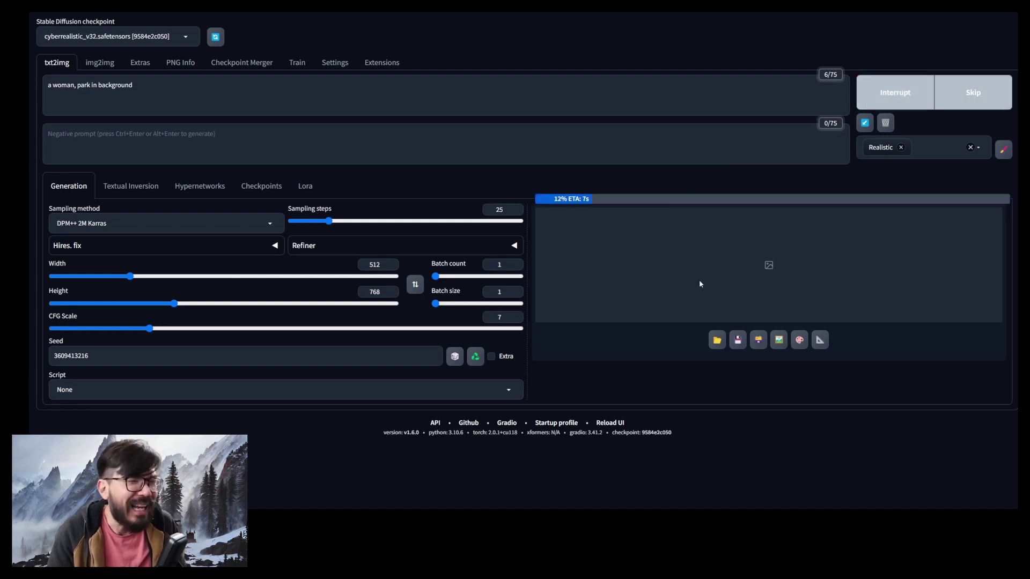
Enable Hires. fix with Upscale by set to 1.5, generate the image and inspect the result enlarged
{"action": "left_click", "coordinate": [125, 248]}
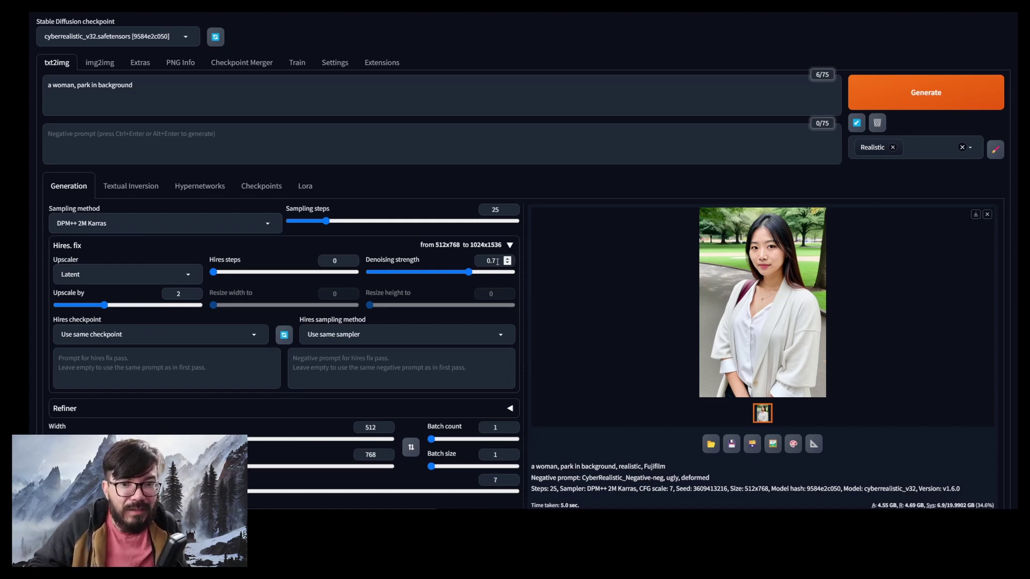
{"action": "left_click_drag", "start_coordinate": [104, 305], "coordinate": [82, 309]}
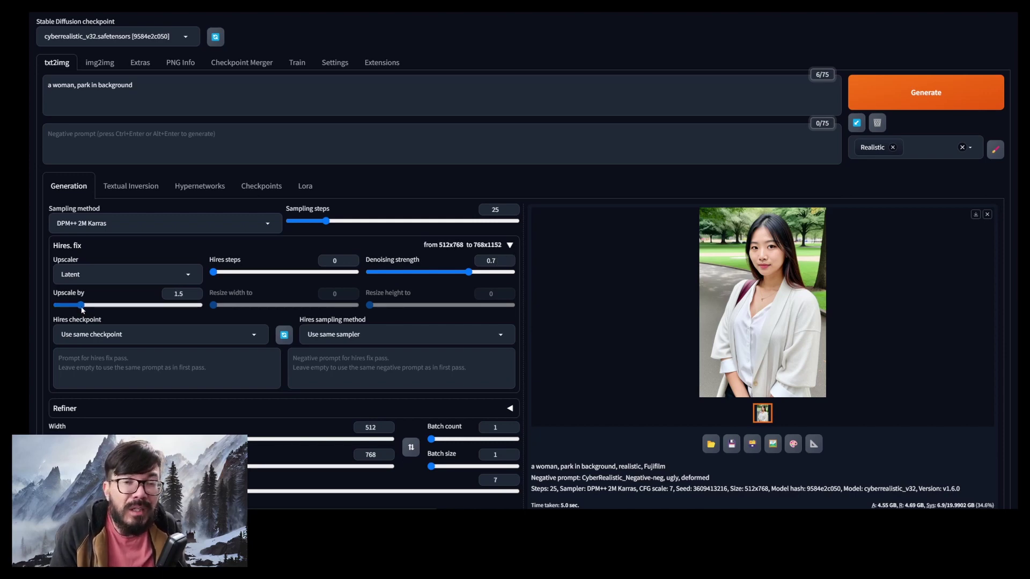
{"action": "left_click", "coordinate": [789, 290]}
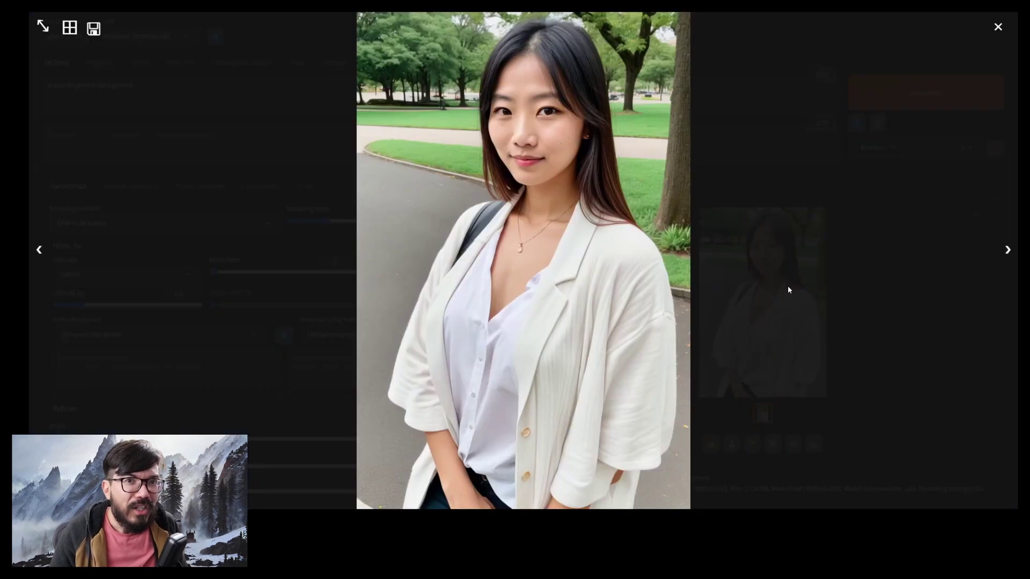
{"action": "left_click", "coordinate": [809, 171]}
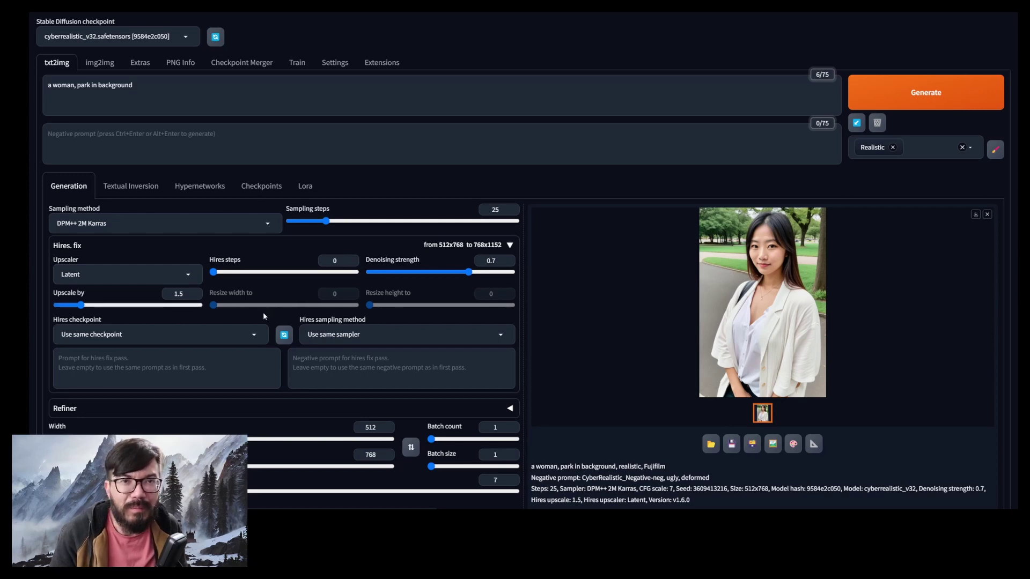
{"action": "left_click", "coordinate": [704, 297]}
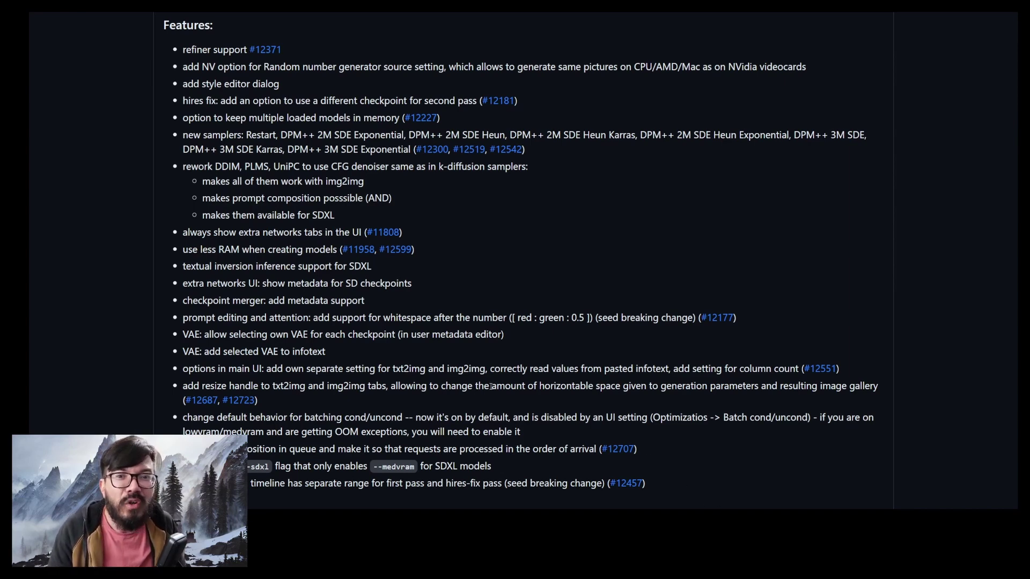
Switch to the release notes on GitHub and read the img2img batch entry under the Minor changes
{"action": "scroll", "coordinate": [355, 303], "scroll_direction": "down", "scroll_amount": 7}
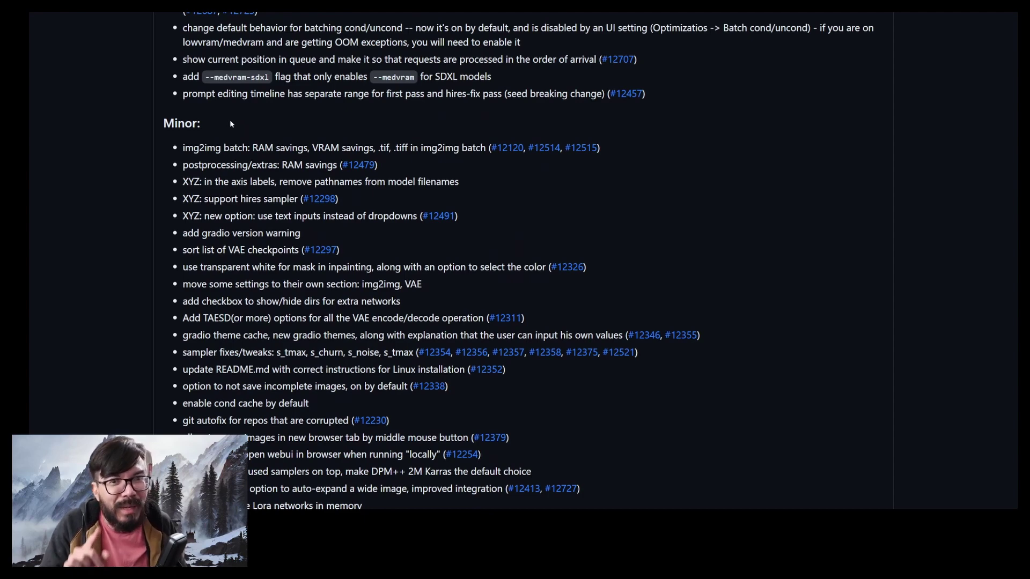
{"action": "left_click_drag", "start_coordinate": [183, 147], "coordinate": [485, 148]}
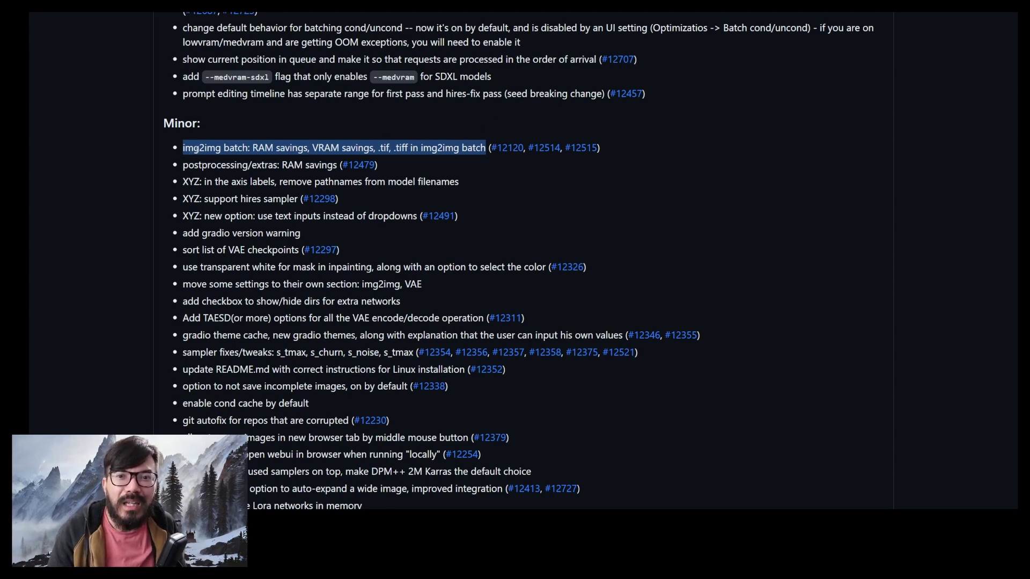
{"action": "double_click", "coordinate": [234, 148]}
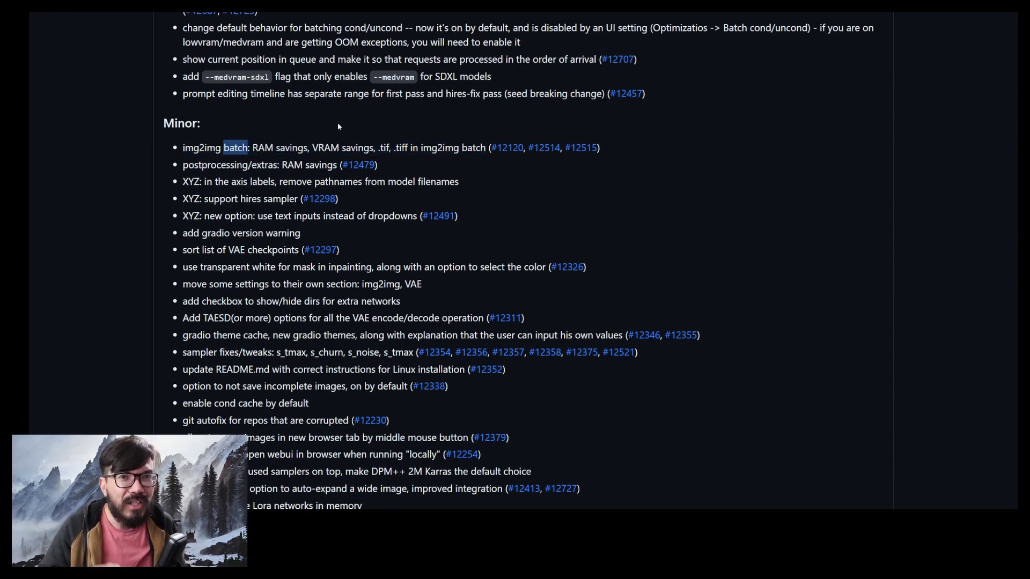